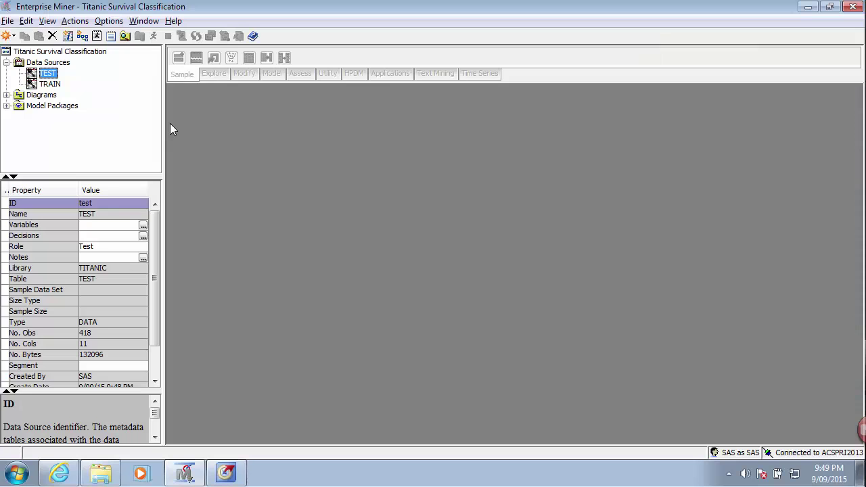
- Create a new diagram named 'Survival Prediction' from the Diagrams group
right_click(48, 84)
key("Escape")
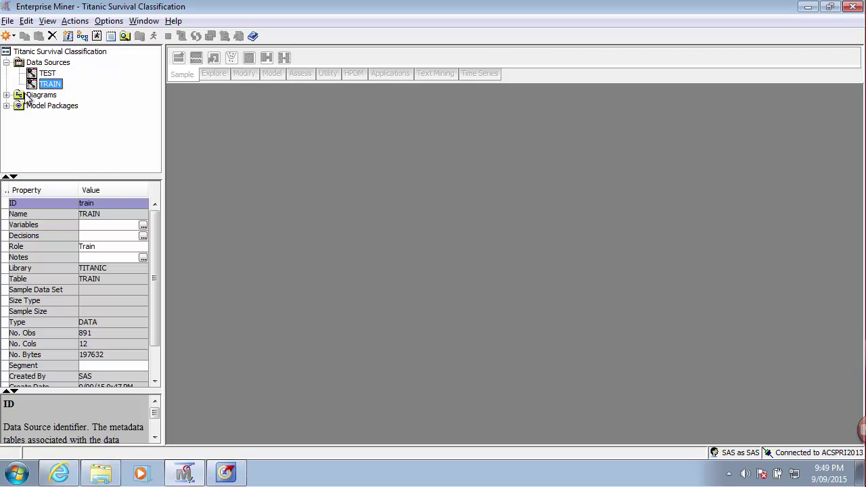
left_click(41, 96)
right_click(51, 99)
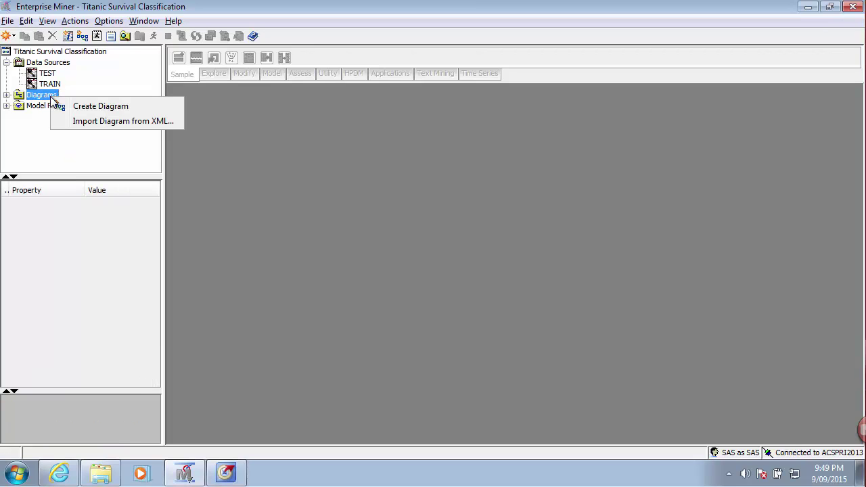
left_click(90, 108)
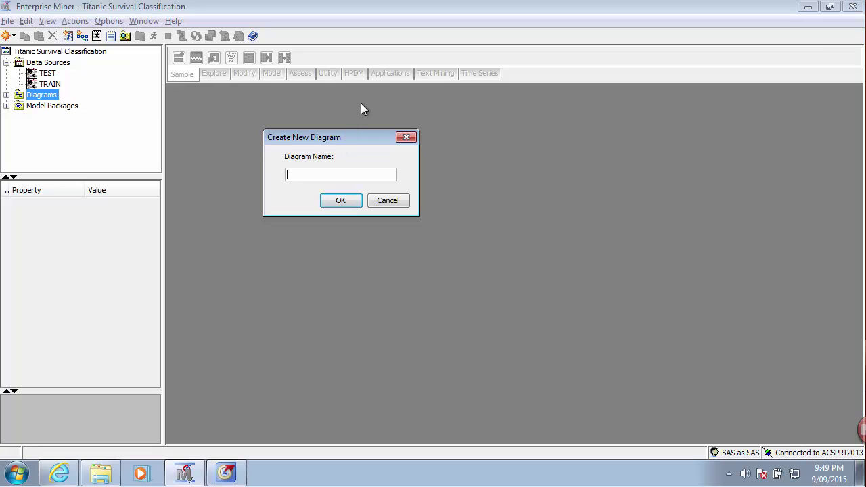
type("Survival Prediction")
key("Return")
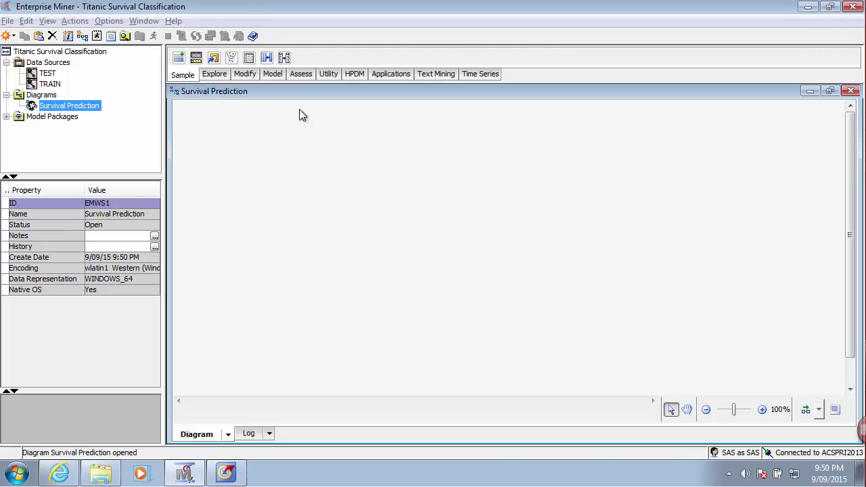
- Drag the TRAIN data source onto the diagram canvas as a node
left_click(50, 84)
left_click_drag(45, 90, 93, 103)
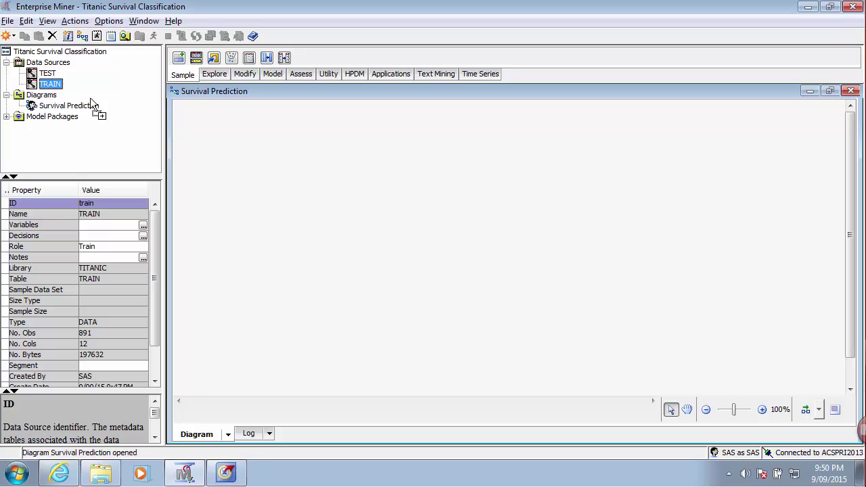
left_click_drag(208, 125, 208, 125)
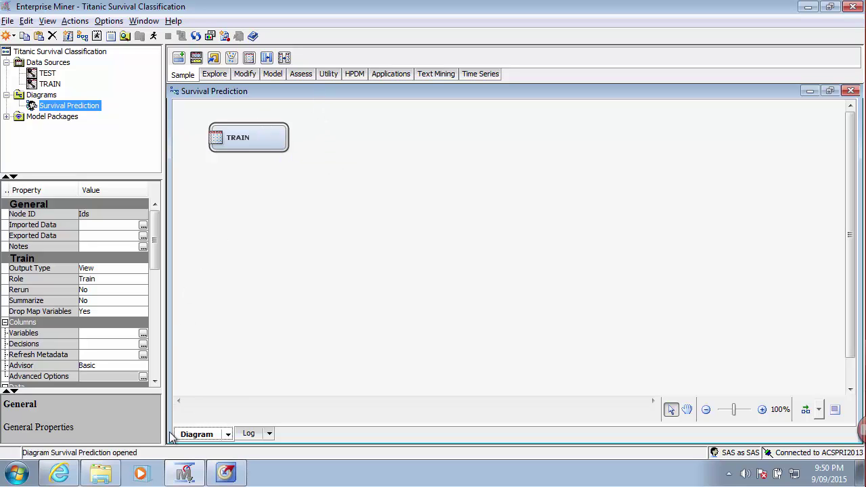
- Open the Data Imported from train.csv table from the Enterprise Guide process flow
left_click(226, 473)
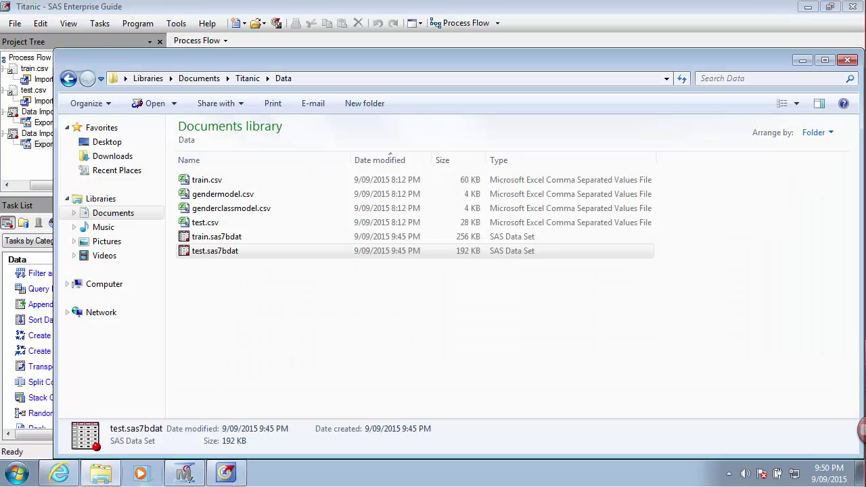
left_click(228, 474)
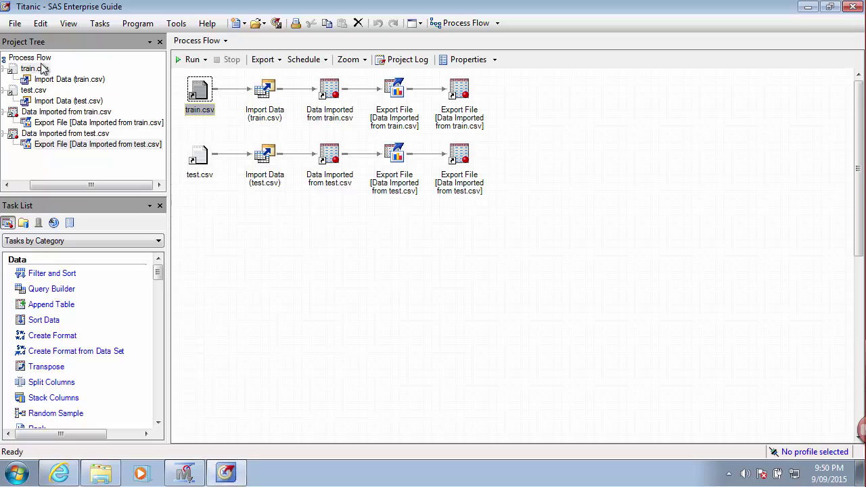
left_click(332, 89)
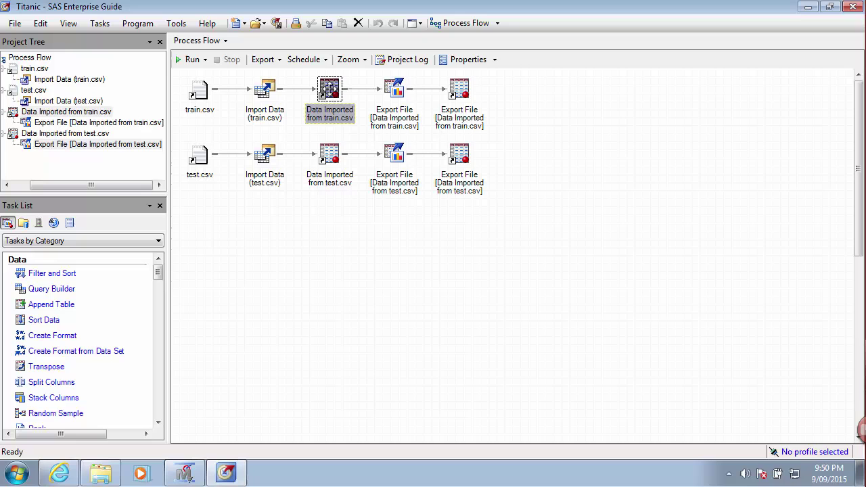
double_click(330, 89)
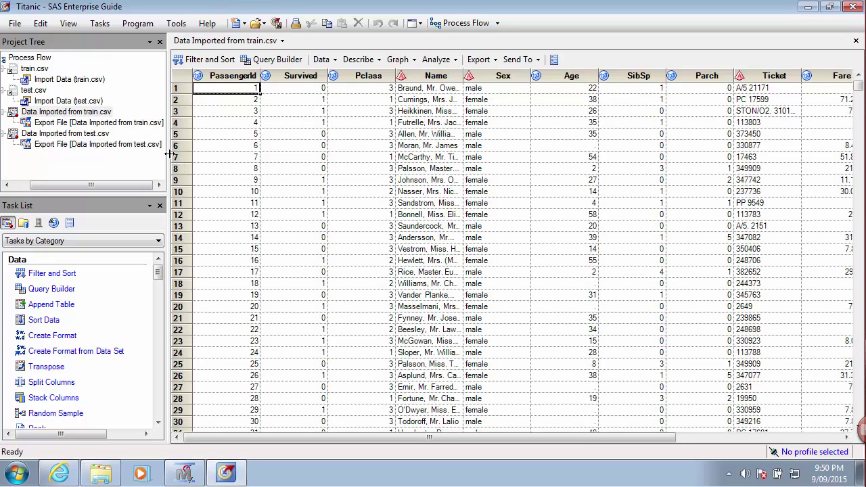
- Check the missing Age values in rows 6 and 18, then select the Survived and Pclass columns
left_click_drag(169, 153, 123, 150)
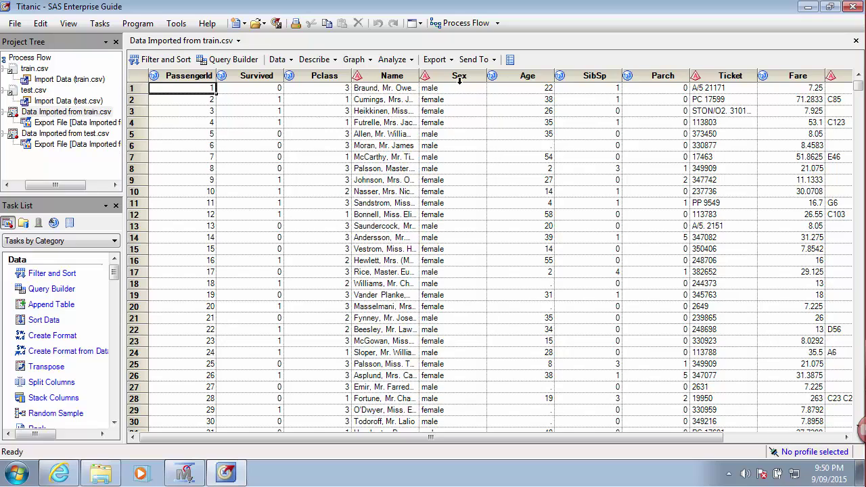
left_click(533, 145)
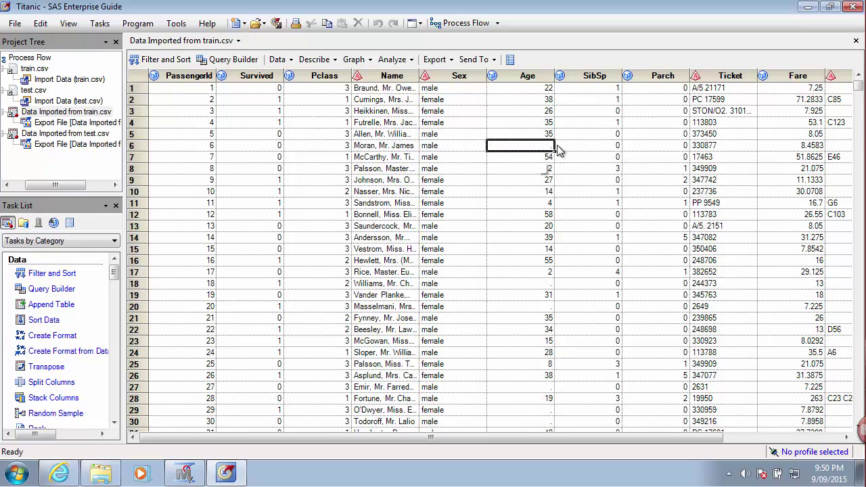
left_click(550, 284)
scroll(504, 257, "down", 5)
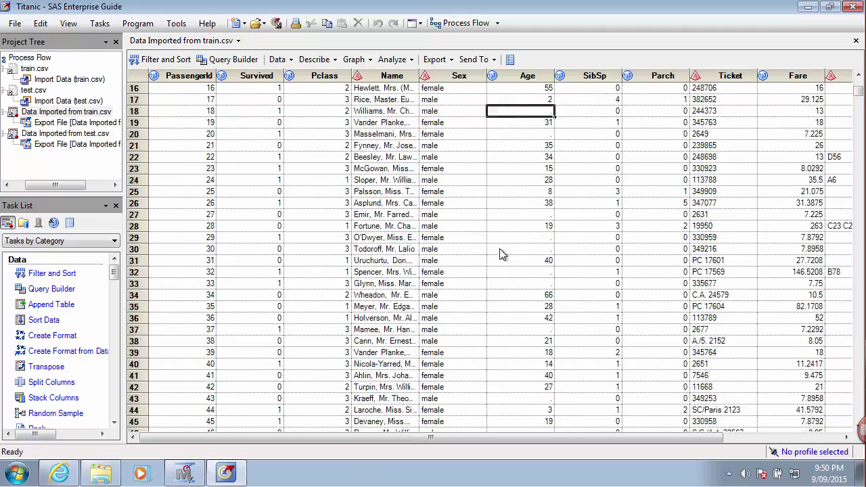
scroll(500, 253, "down", 8)
left_click_drag(857, 108, 842, 82)
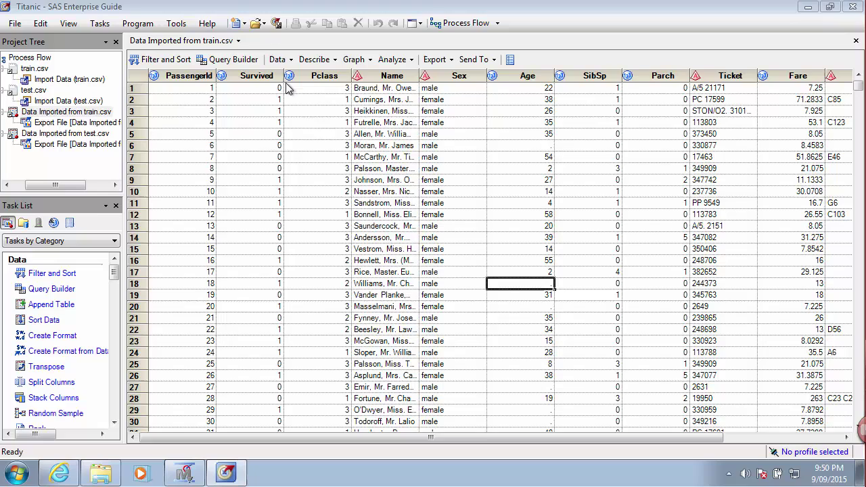
left_click(271, 77)
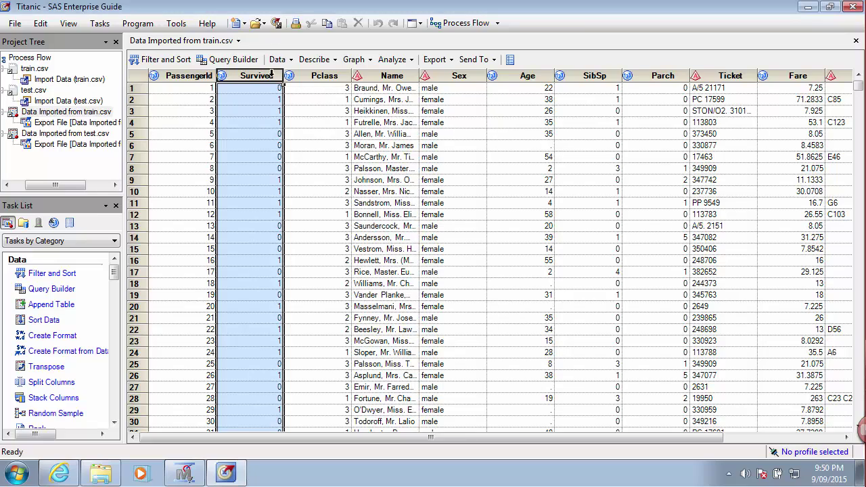
left_click(325, 76)
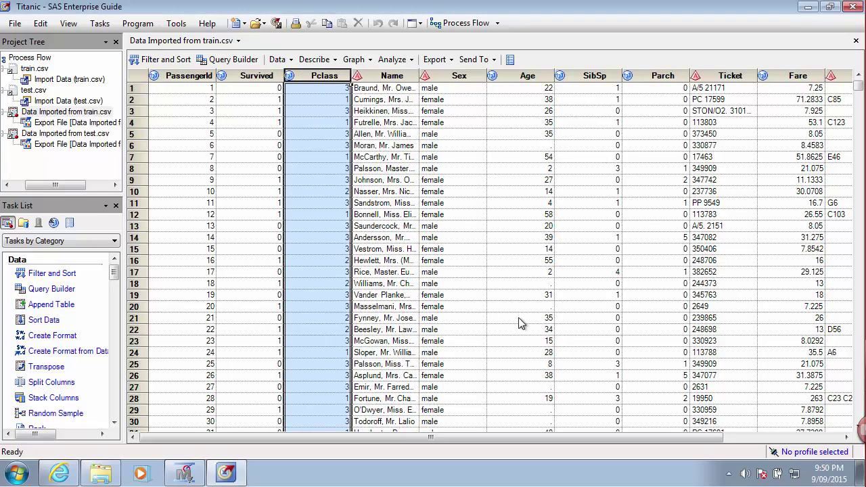
left_click(60, 472)
scroll(416, 101, "down", 10)
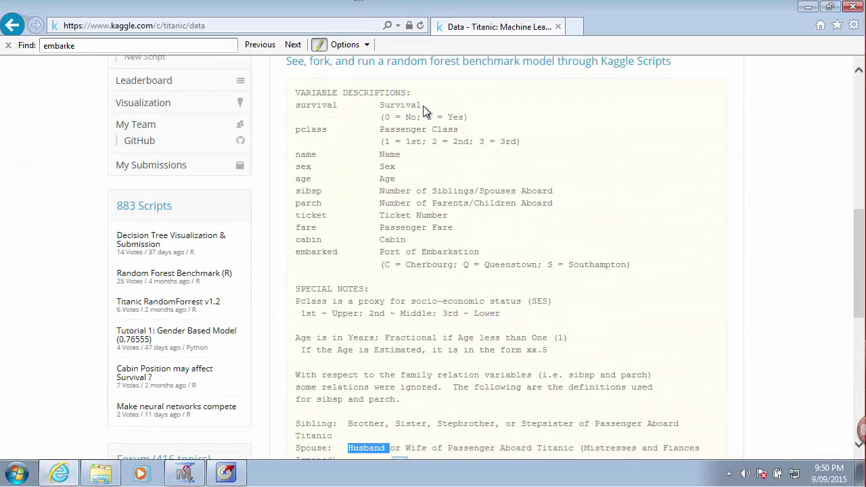
scroll(428, 97, "down", 1)
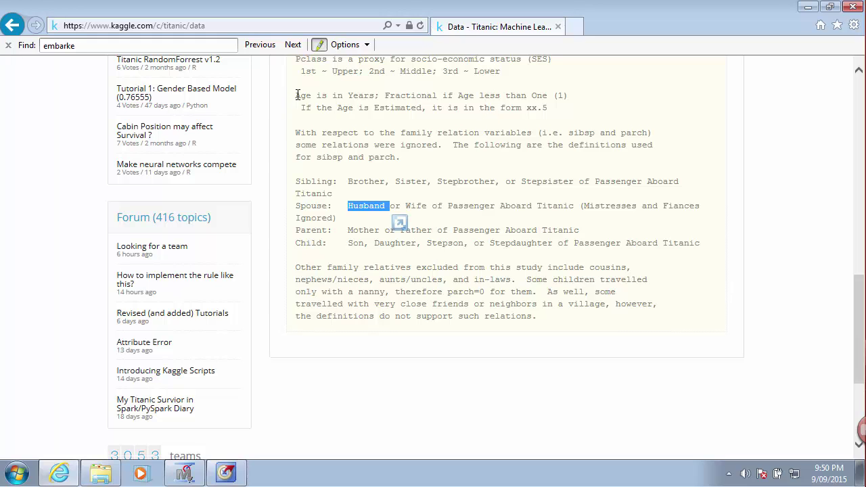
left_click_drag(296, 95, 551, 112)
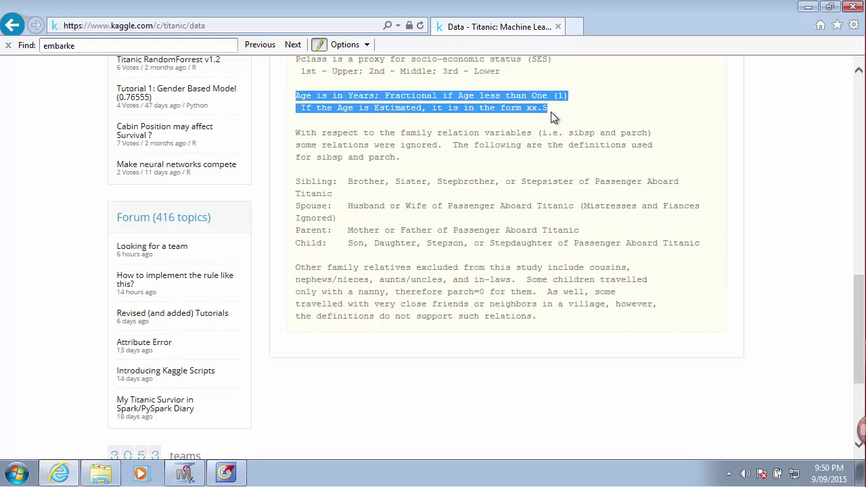
left_click(550, 112)
left_click_drag(296, 96, 542, 108)
left_click(542, 108)
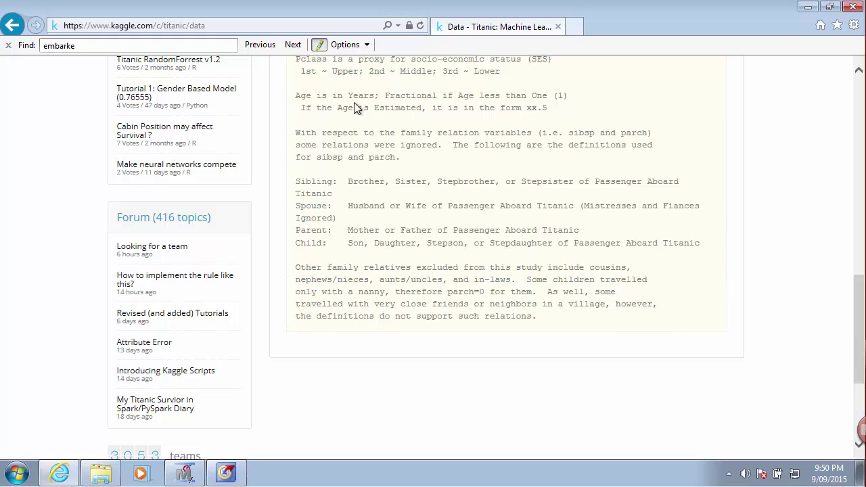
left_click_drag(344, 108, 548, 110)
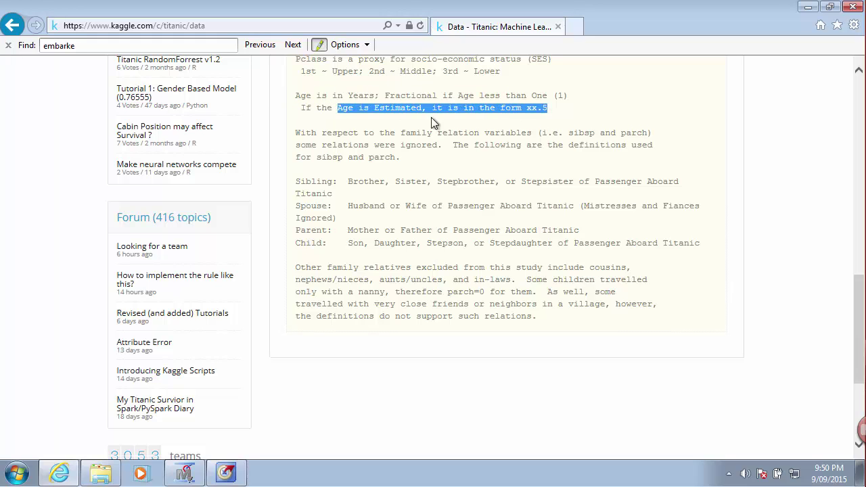
left_click(535, 108)
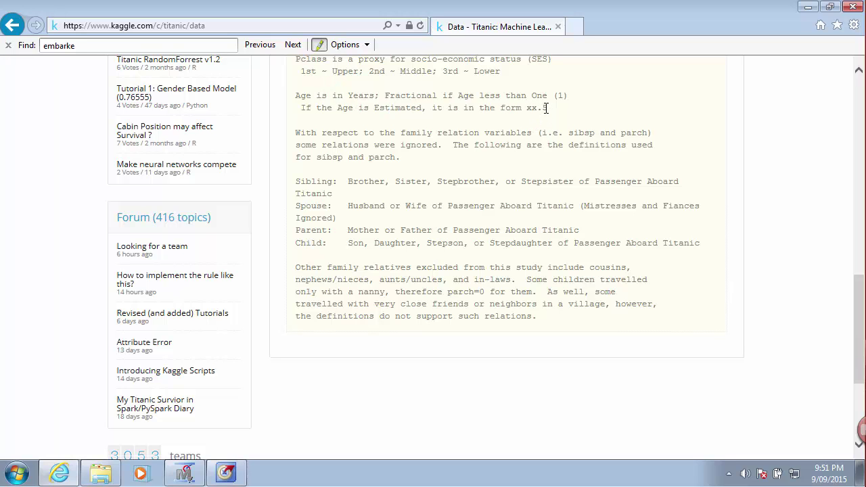
scroll(547, 108, "up", 2)
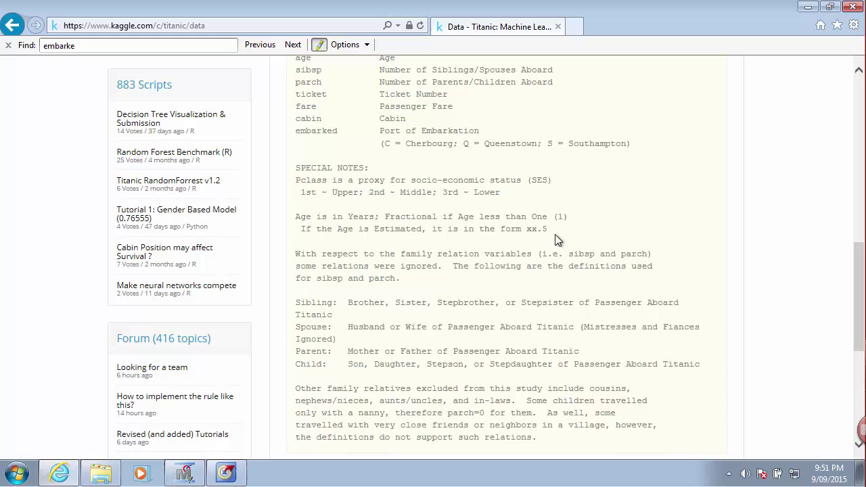
key("alt+Tab")
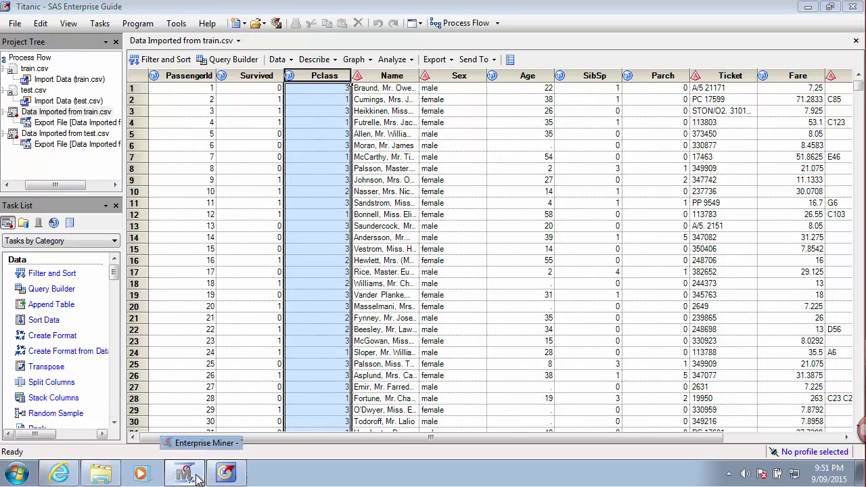
- Drop a Decision Tree node from the Model tab and link TRAIN's output into it
left_click(225, 471)
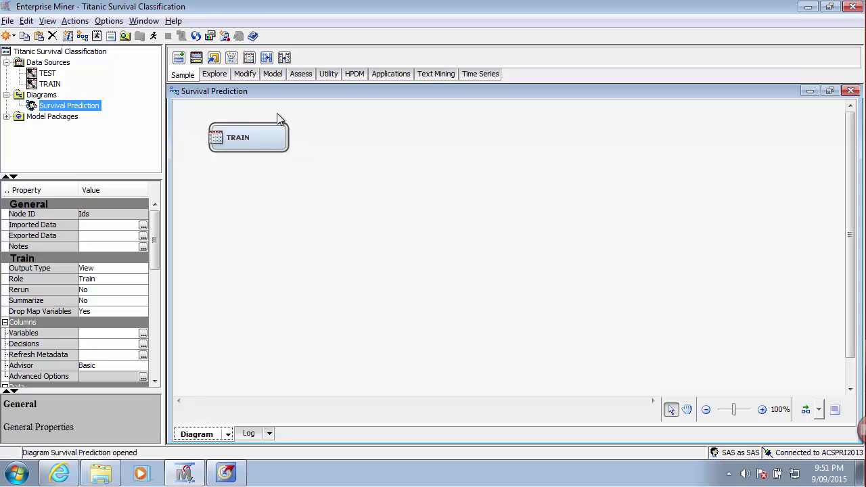
left_click(278, 73)
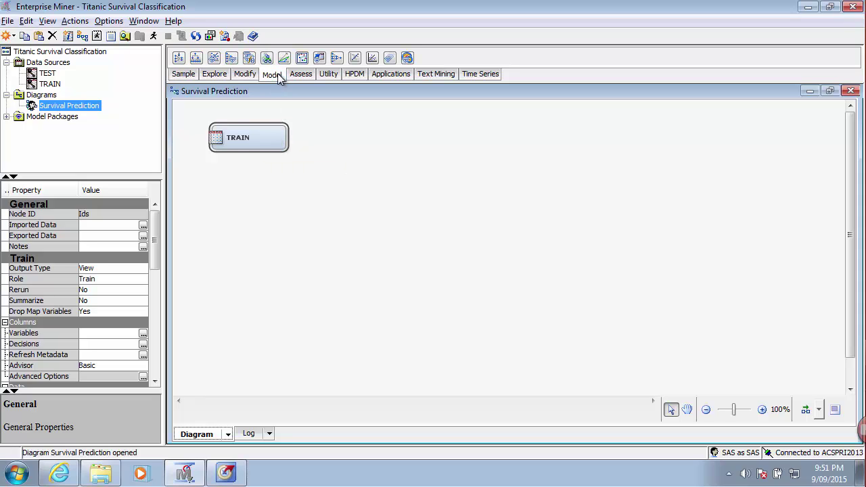
left_click(196, 59)
left_click_drag(197, 60, 354, 125)
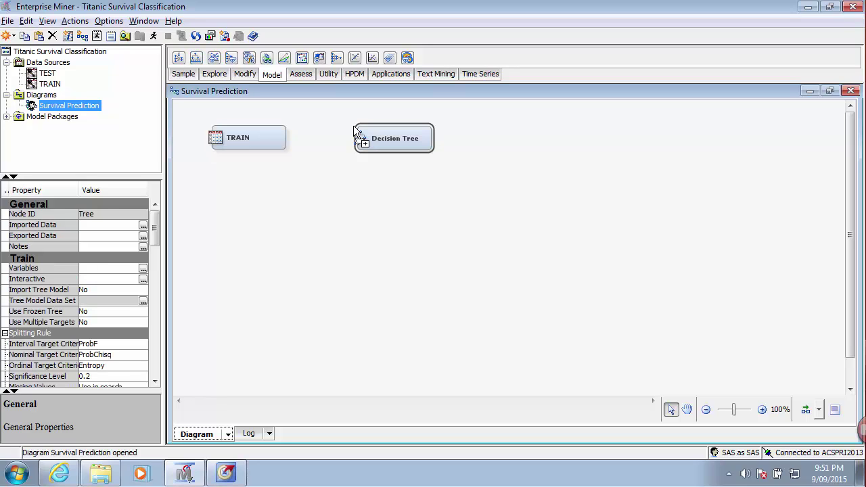
left_click_drag(292, 132, 383, 135)
left_click_drag(165, 200, 197, 201)
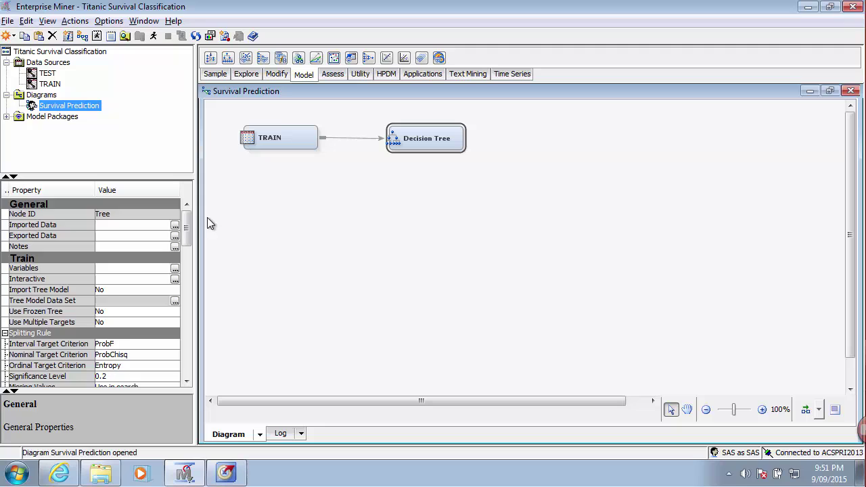
left_click_drag(187, 229, 187, 236)
- Review the Decision Tree variables: Name, PassengerId as ID, and Survived as target
left_click(174, 232)
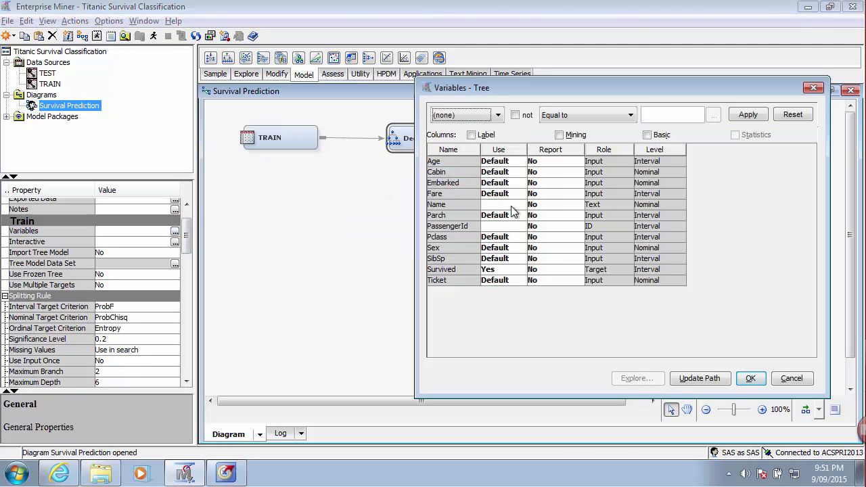
left_click(455, 211)
left_click(455, 206)
left_click(464, 229)
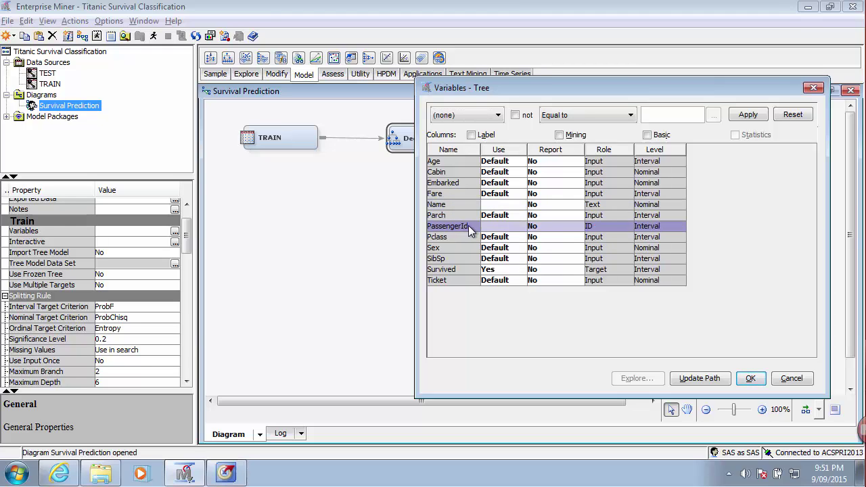
left_click(454, 270)
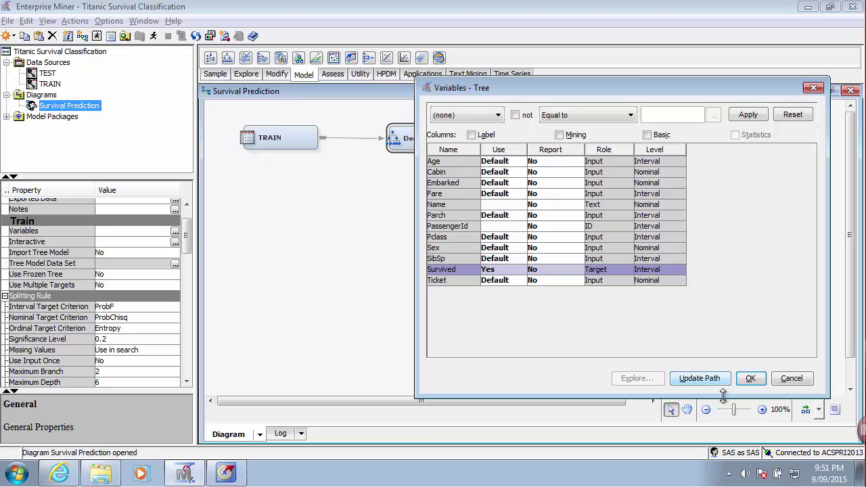
left_click(790, 382)
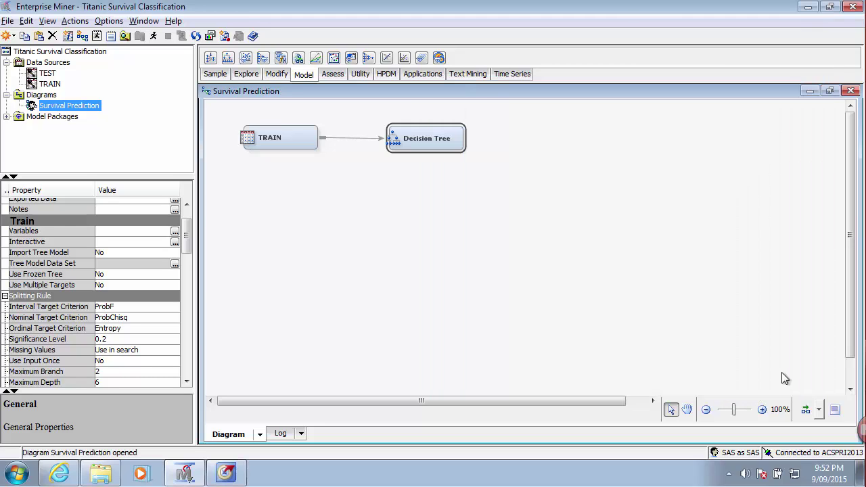
left_click_drag(185, 232, 187, 279)
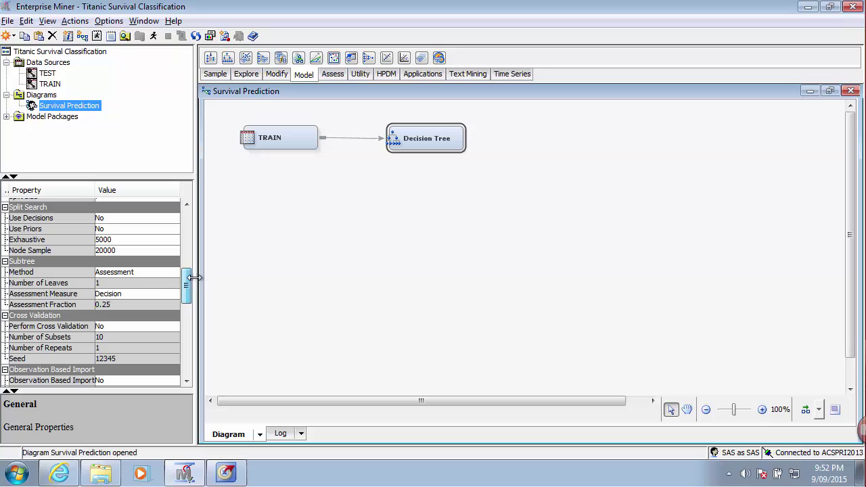
left_click(173, 274)
left_click(173, 273)
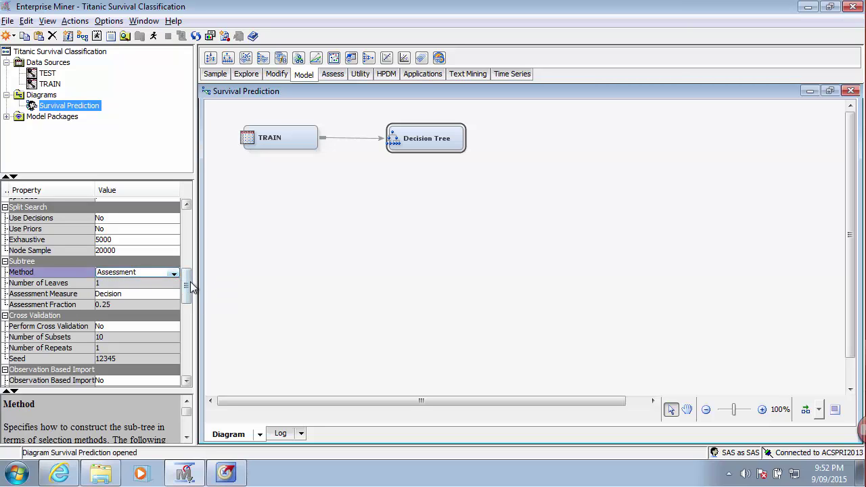
left_click_drag(189, 283, 186, 354)
left_click(35, 274)
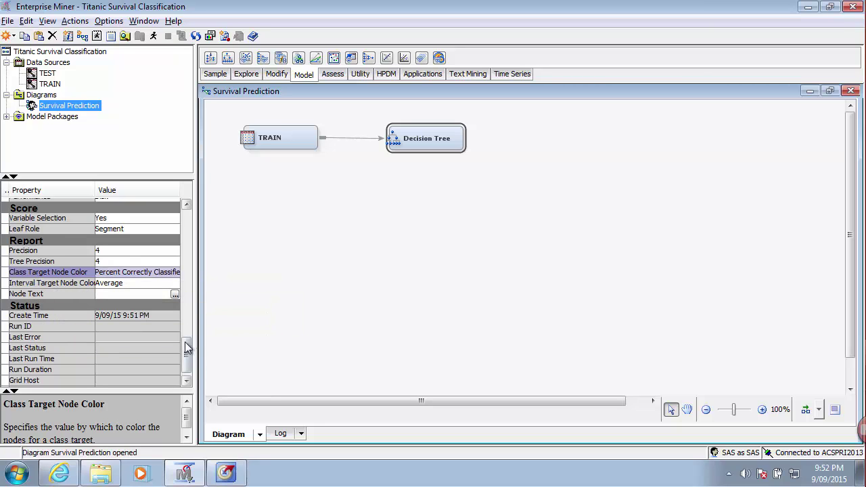
left_click_drag(186, 363, 190, 214)
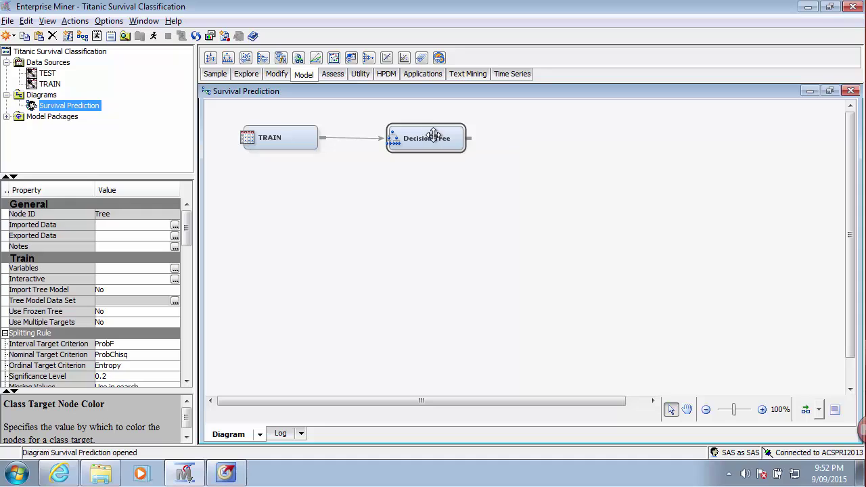
- Place a Model Comparison node right of Decision Tree and connect Decision Tree into it
left_click_drag(433, 135, 425, 134)
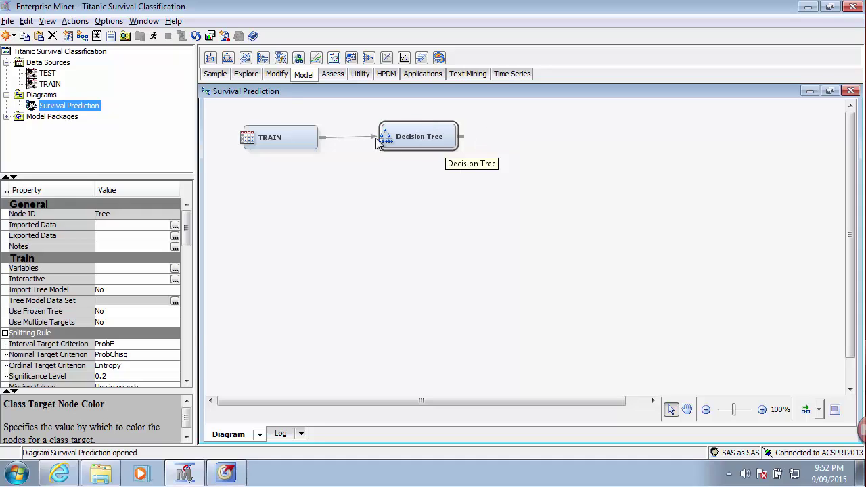
left_click(336, 75)
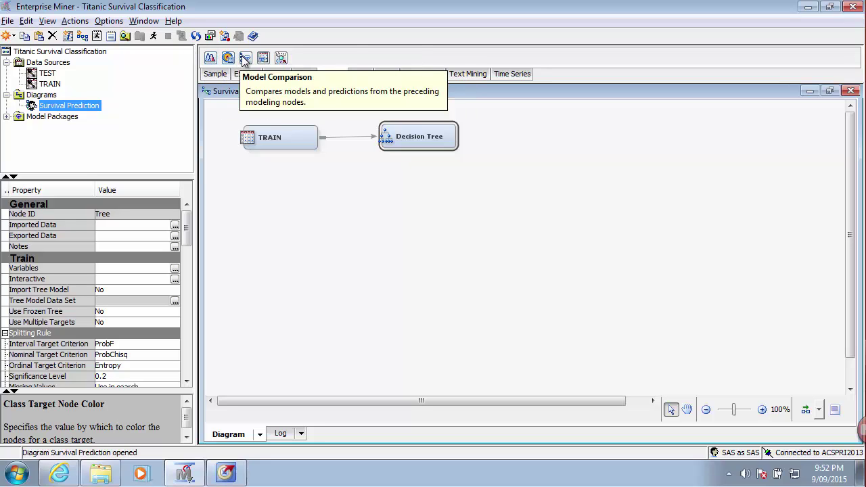
left_click_drag(244, 60, 518, 125)
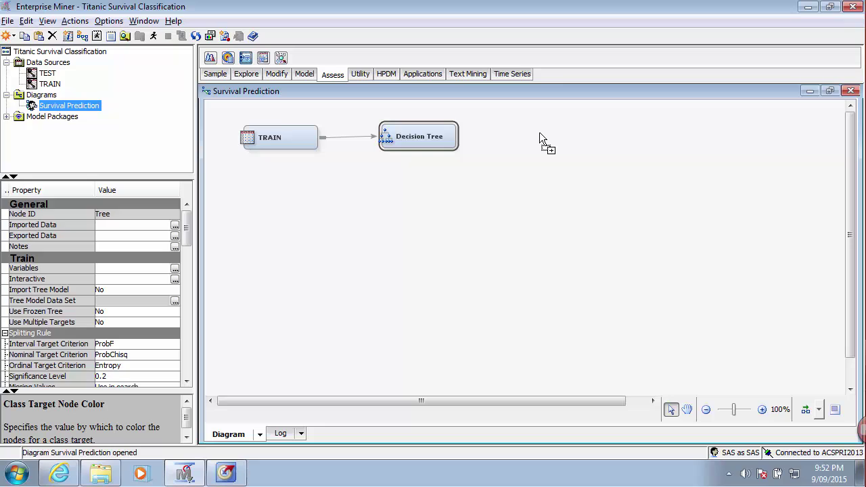
left_click_drag(539, 132, 539, 133)
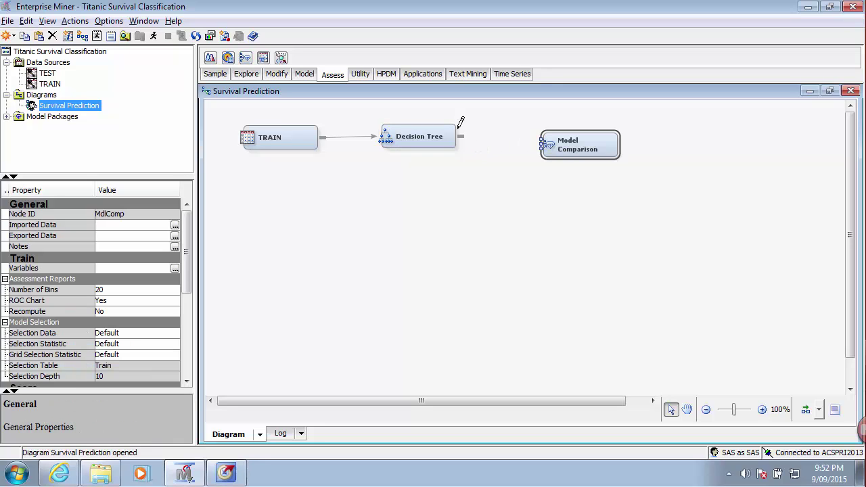
left_click_drag(472, 133, 549, 143)
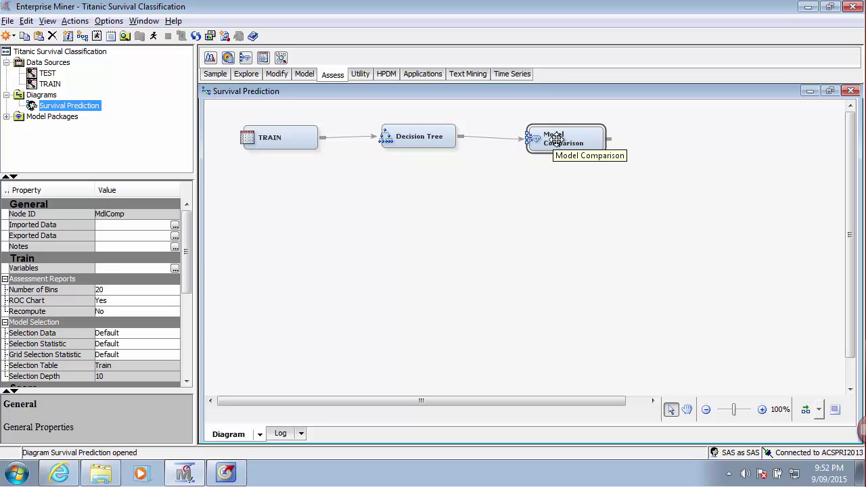
right_click(556, 139)
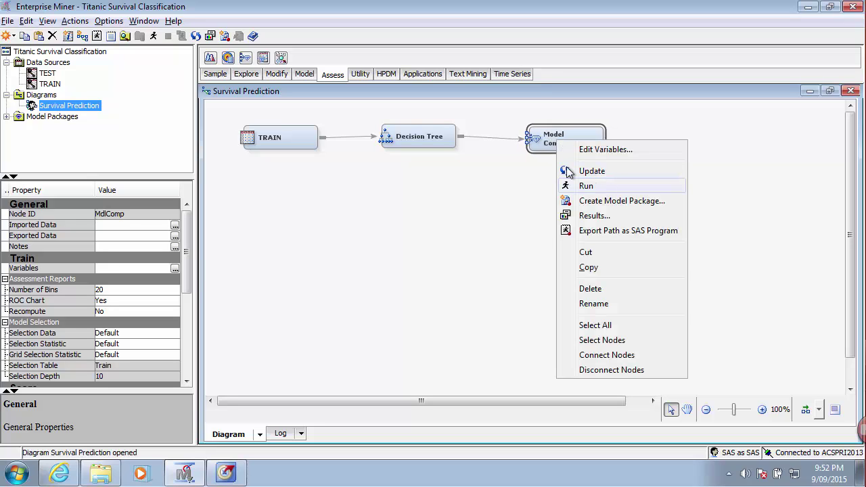
left_click(527, 146)
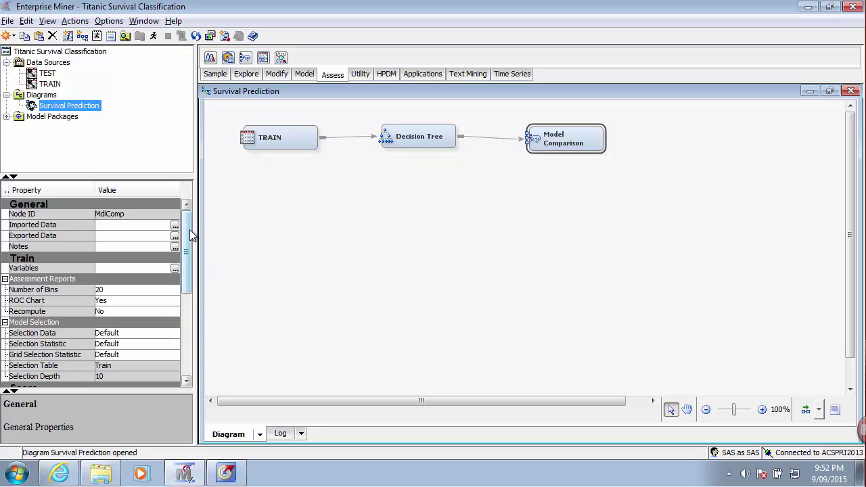
- Keep Selection Data at Default and set Selection Statistic to Misclassification Rate
mouse_move(189, 234)
left_mouse_down()
mouse_move(185, 335)
mouse_move(186, 249)
left_mouse_up()
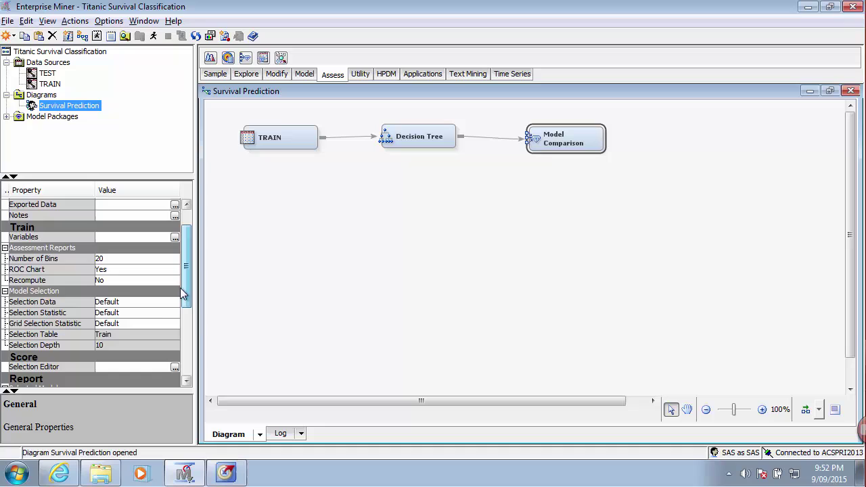
left_click(156, 298)
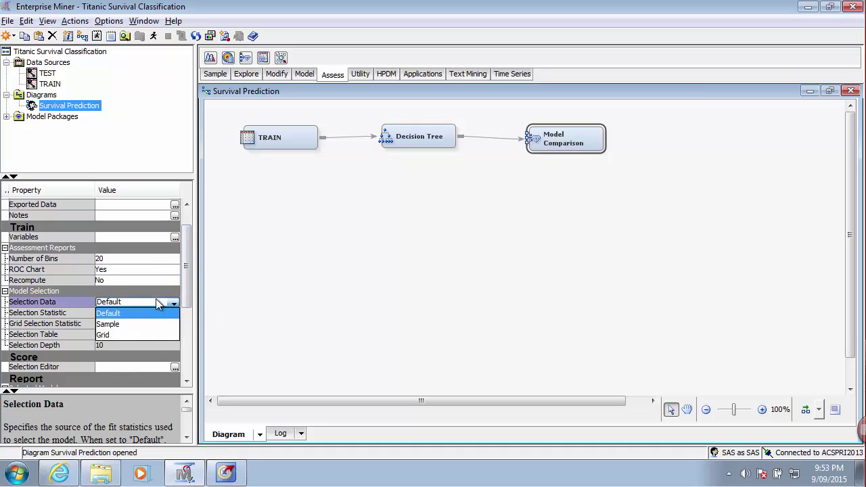
left_click(146, 310)
left_click(143, 313)
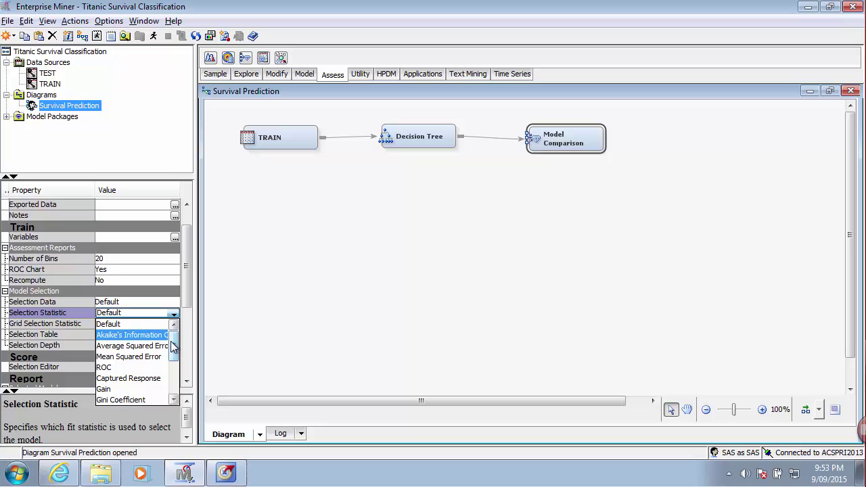
left_click_drag(173, 346, 173, 376)
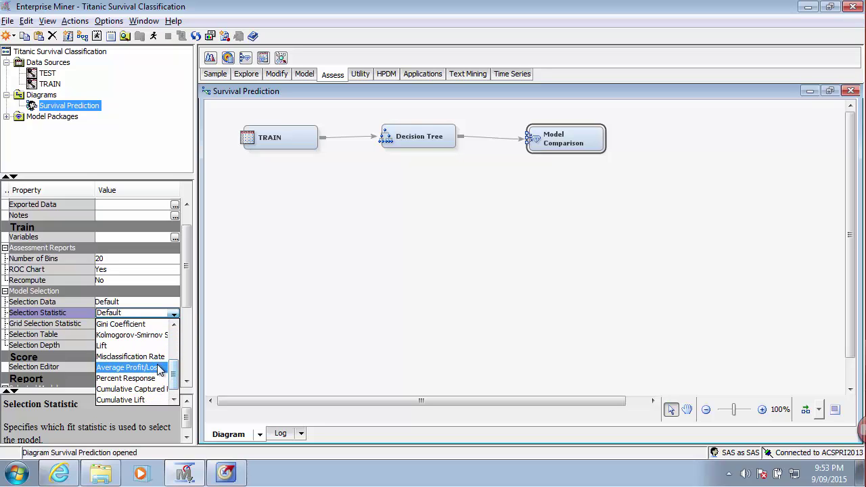
left_click_drag(176, 371, 176, 373)
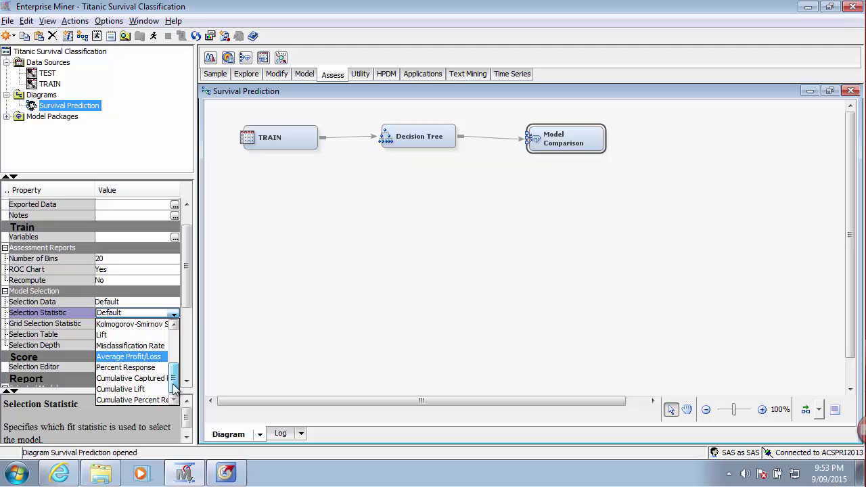
left_click(147, 349)
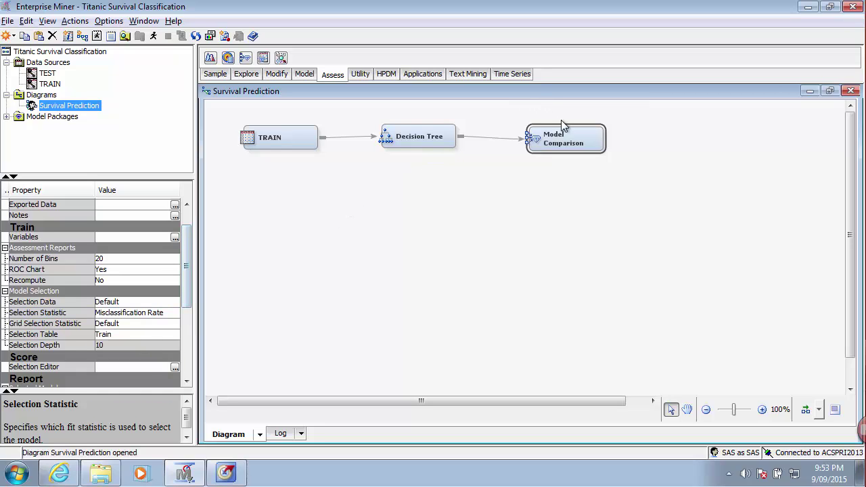
left_click_drag(554, 131, 556, 140)
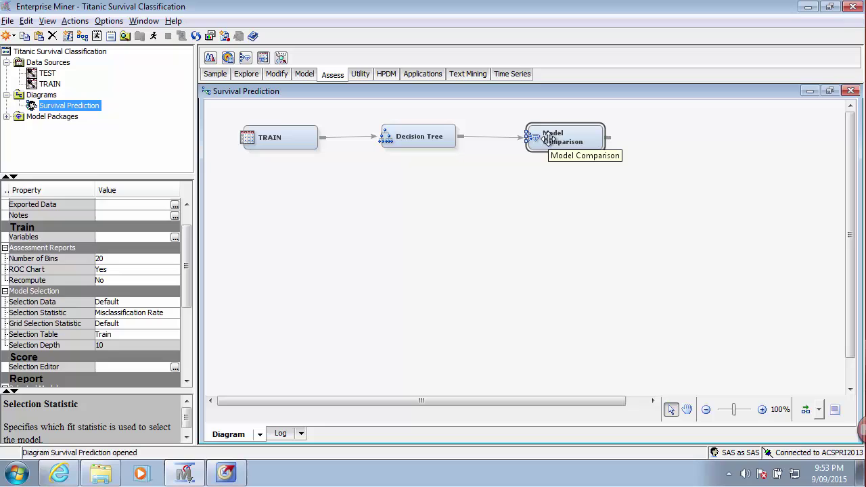
- Run the full path through Model Comparison, confirm it, and acknowledge the completion notice
right_click(566, 135)
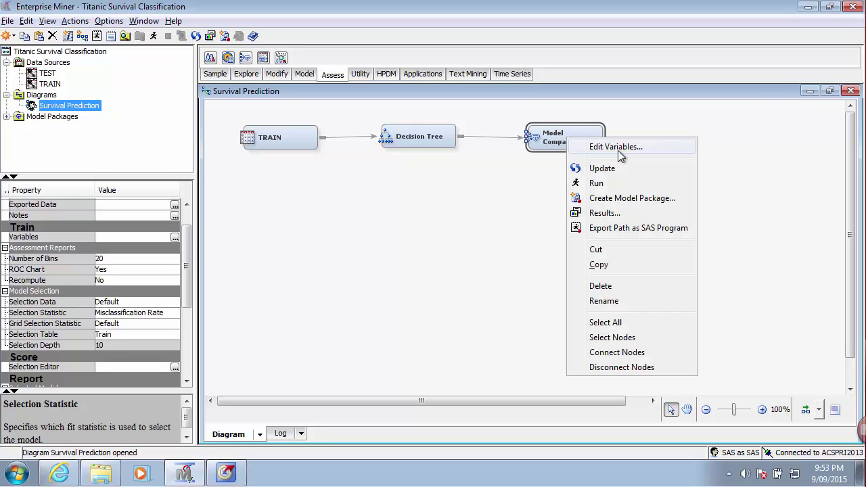
left_click(611, 185)
left_click(505, 301)
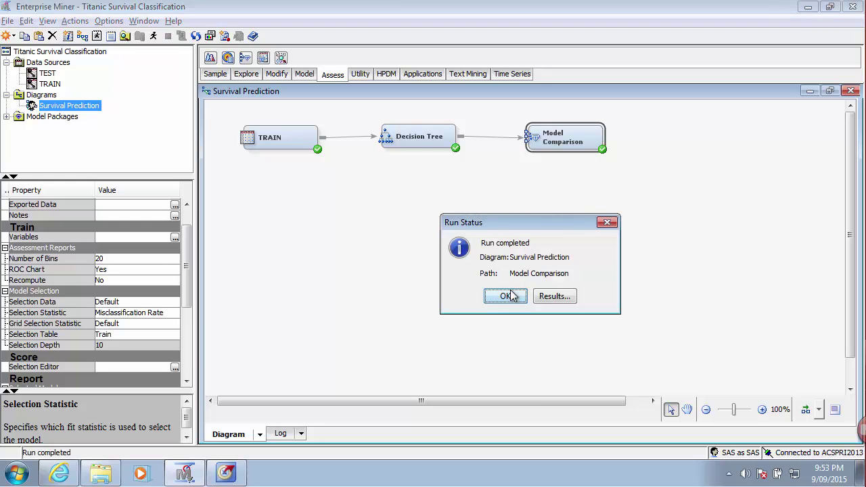
left_click(512, 297)
left_click(414, 127)
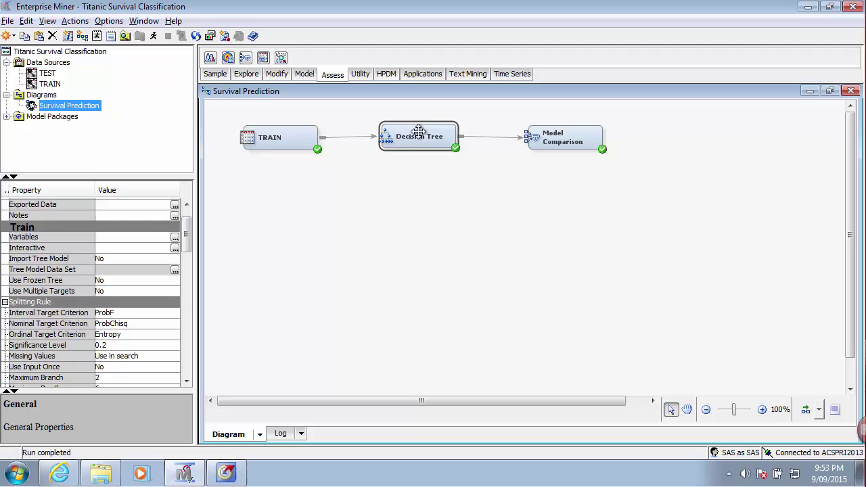
- Open the Decision Tree results and maximize the tree showing splits on Sex, Pclass, Age and Fare
right_click(415, 137)
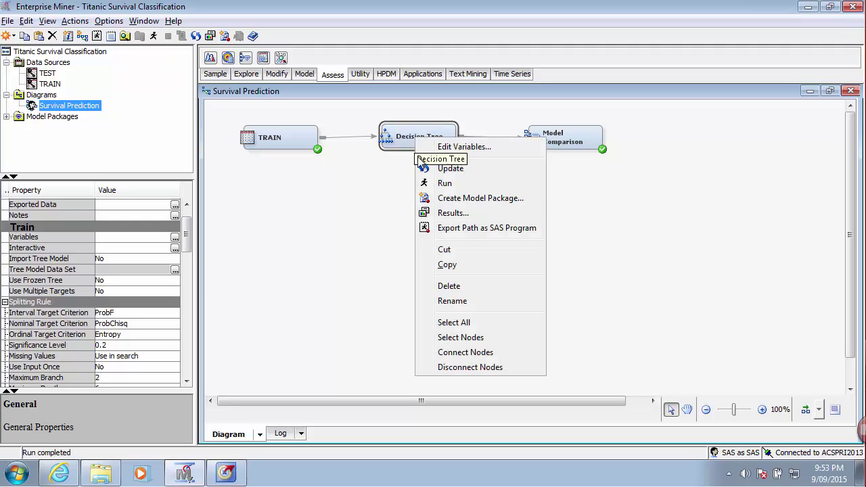
left_click(453, 213)
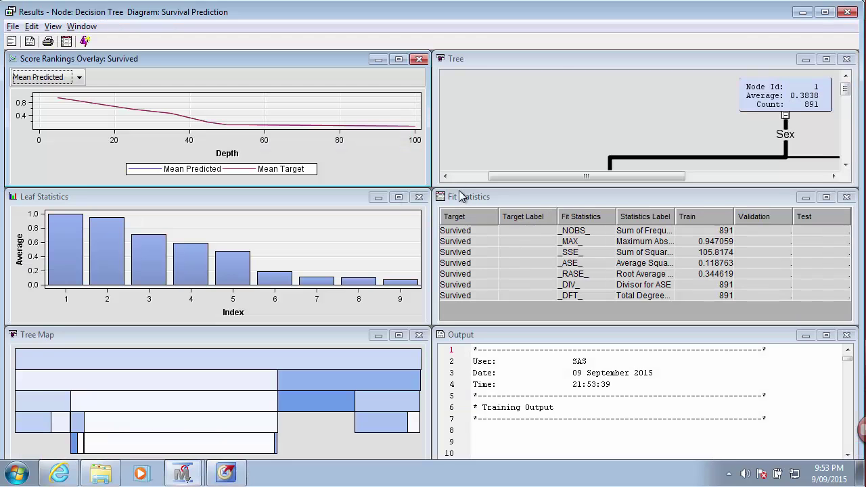
double_click(553, 59)
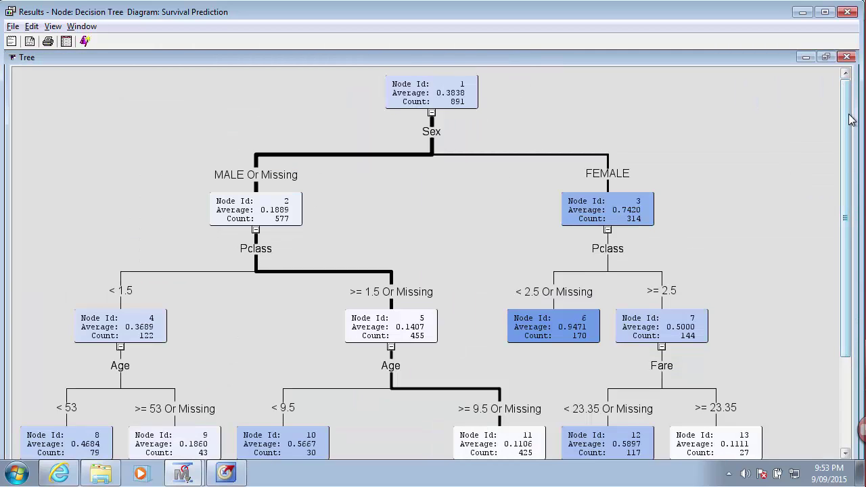
mouse_move(848, 126)
left_mouse_down()
mouse_move(847, 216)
mouse_move(847, 115)
left_mouse_up()
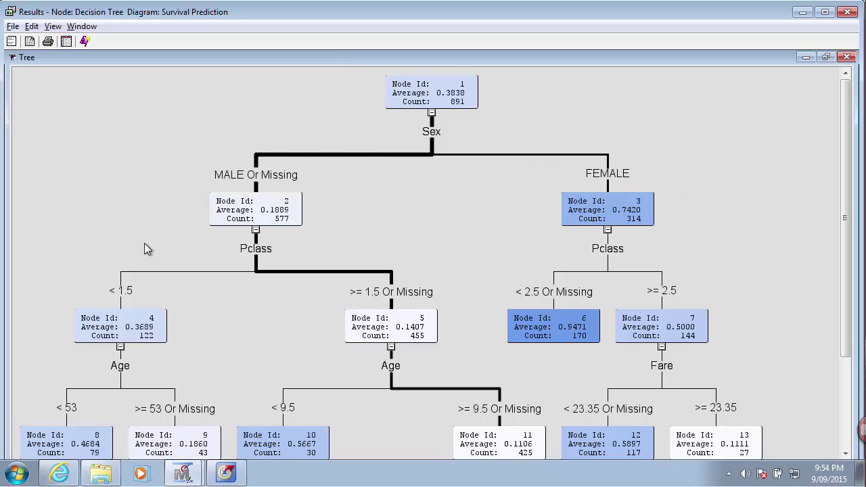
scroll(125, 147, "down", 2)
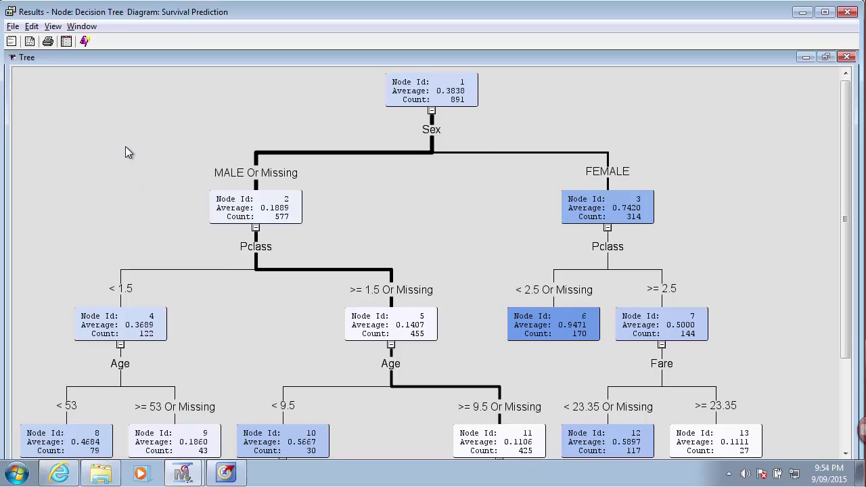
scroll(125, 146, "down", 3)
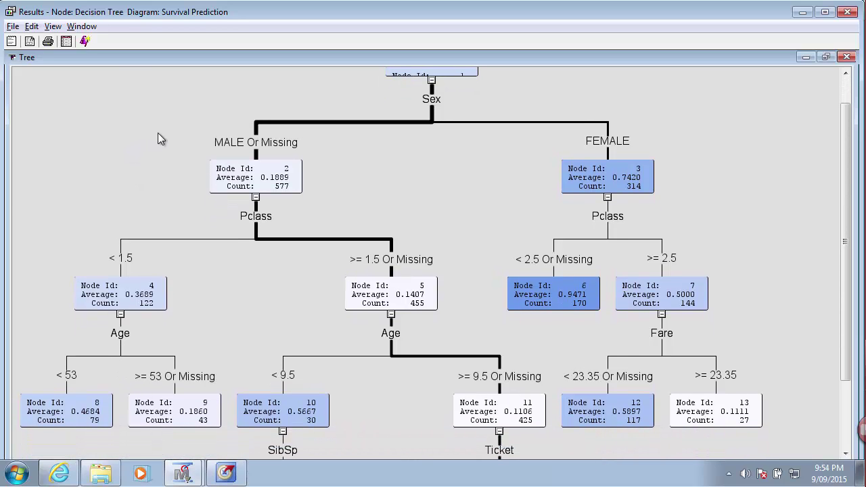
left_click(608, 179)
scroll(138, 158, "down", 2)
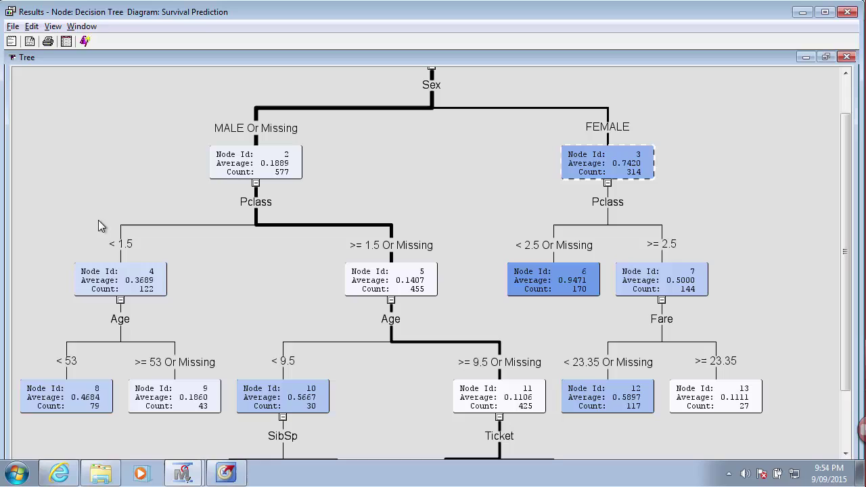
scroll(107, 171, "up", 1)
scroll(110, 160, "up", 1)
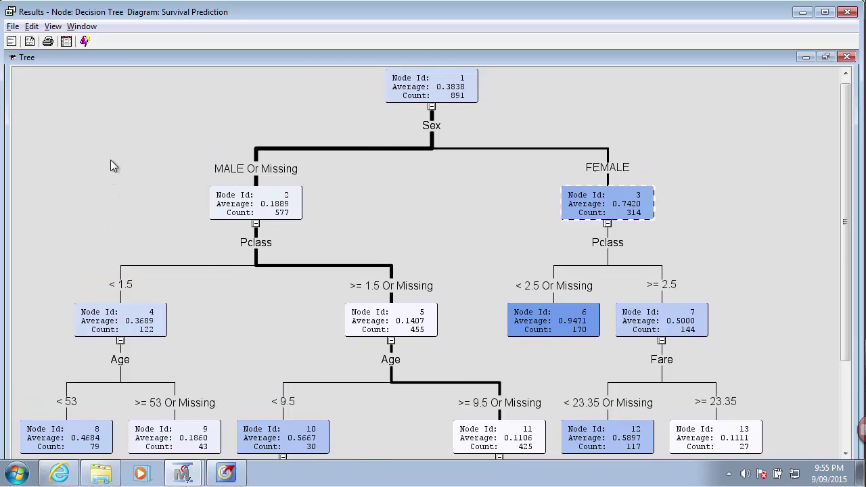
scroll(94, 231, "down", 1)
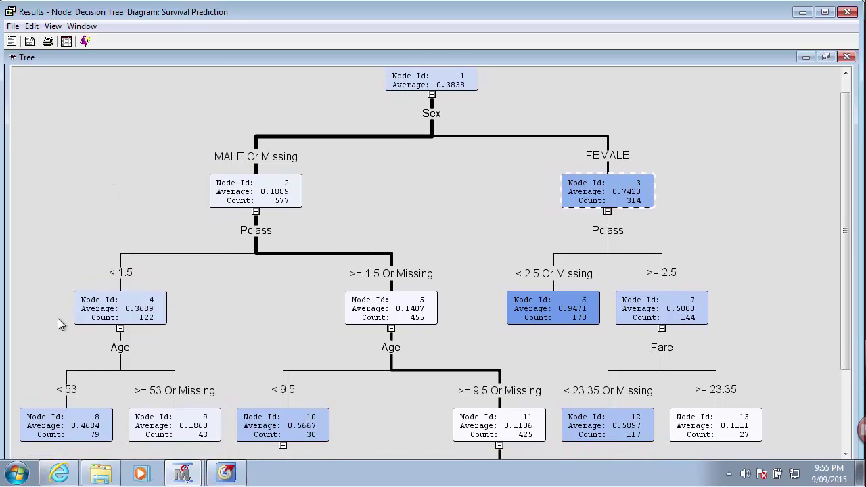
scroll(96, 151, "down", 1)
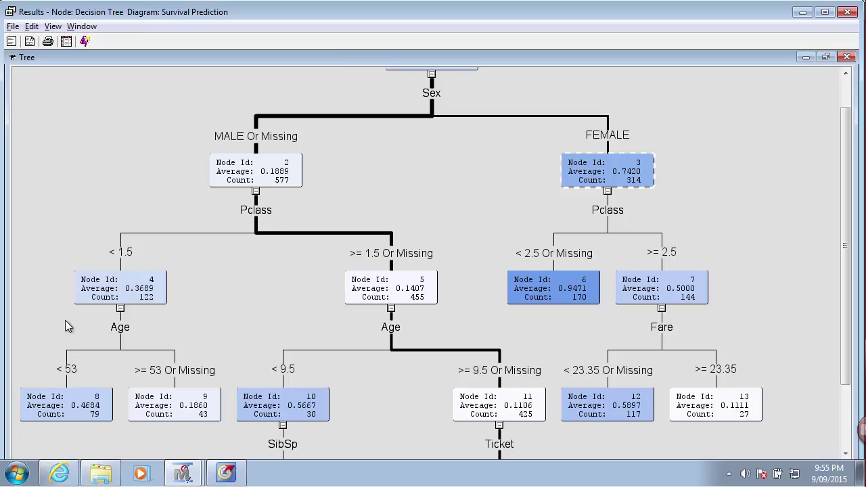
scroll(50, 269, "down", 1)
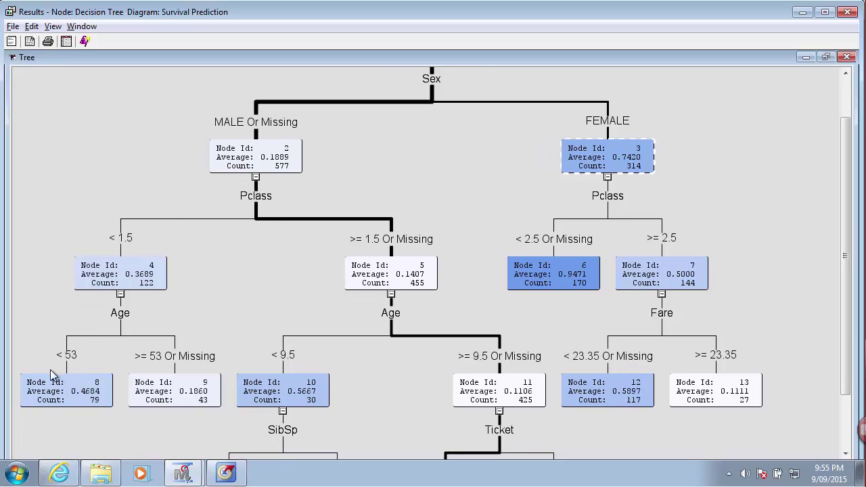
scroll(78, 209, "down", 2)
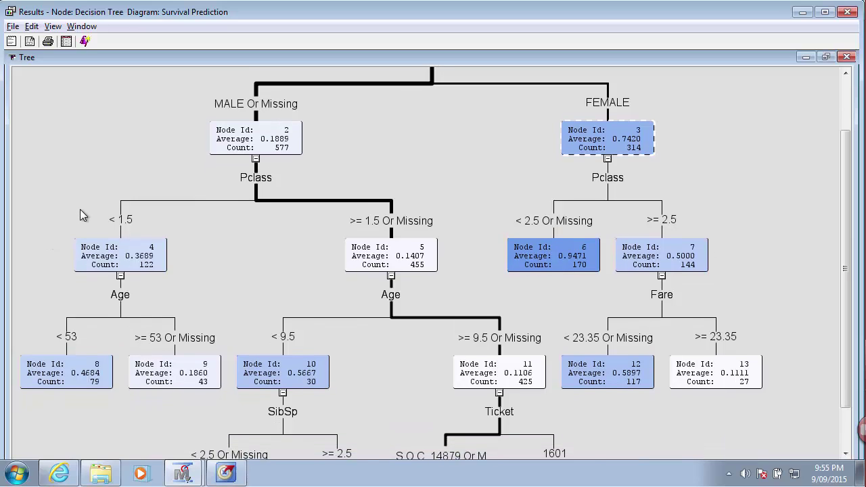
scroll(79, 215, "down", 2)
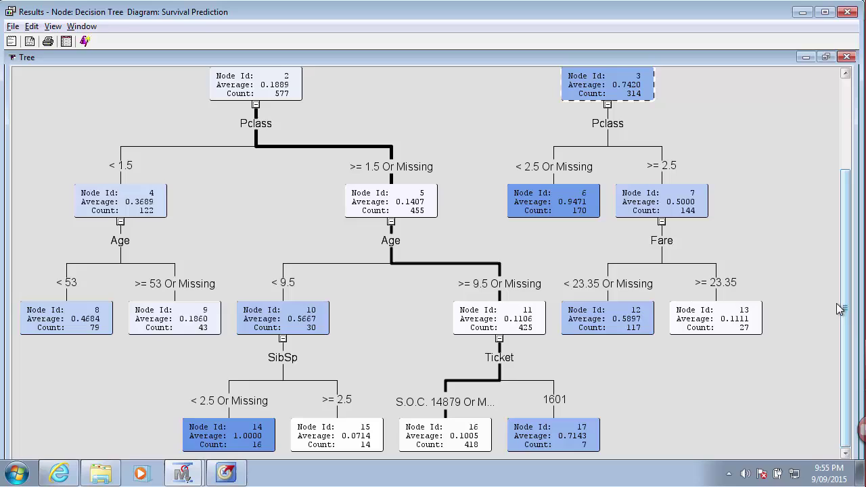
- Scroll through the tree to review the 891-passenger root and the 314-female branch
left_click_drag(842, 290, 859, 318)
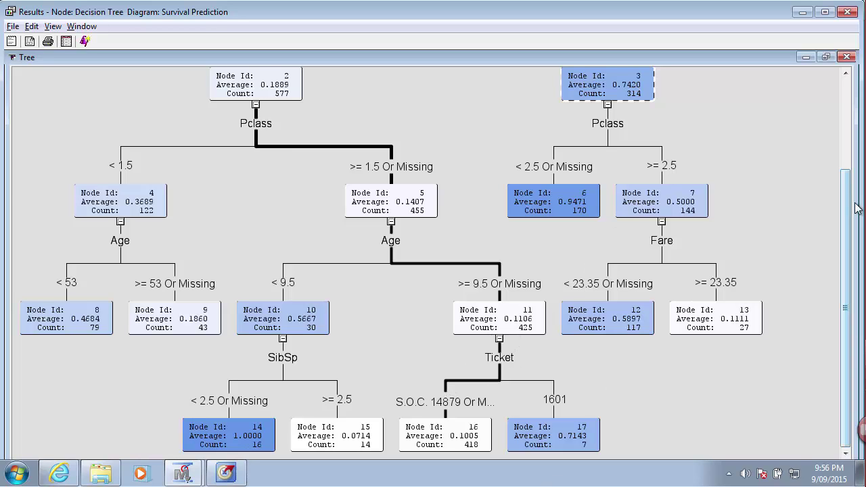
left_click_drag(844, 210, 856, 157)
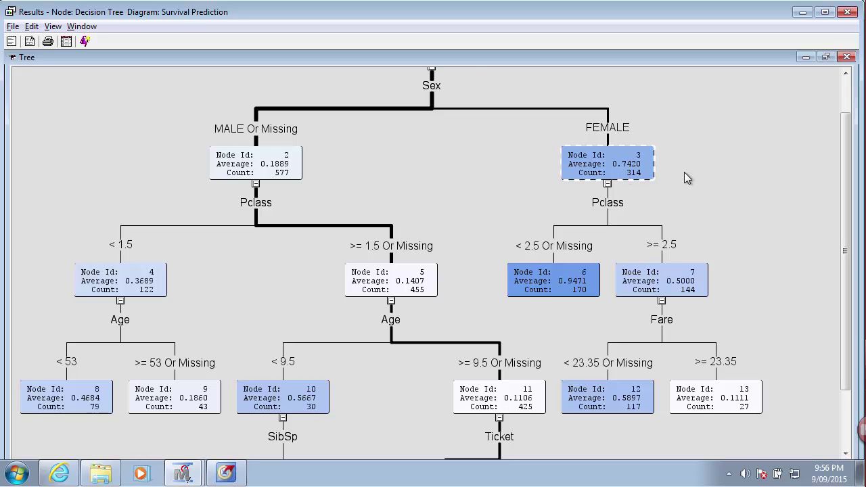
scroll(684, 172, "up", 3)
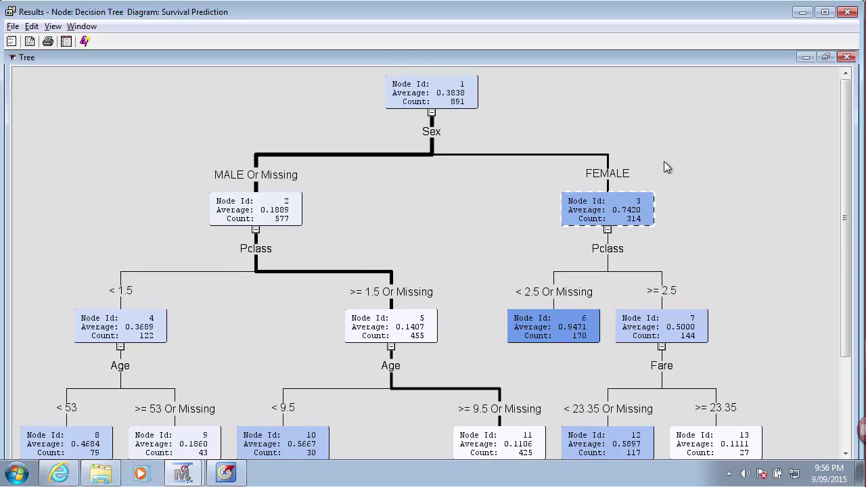
scroll(660, 156, "down", 3)
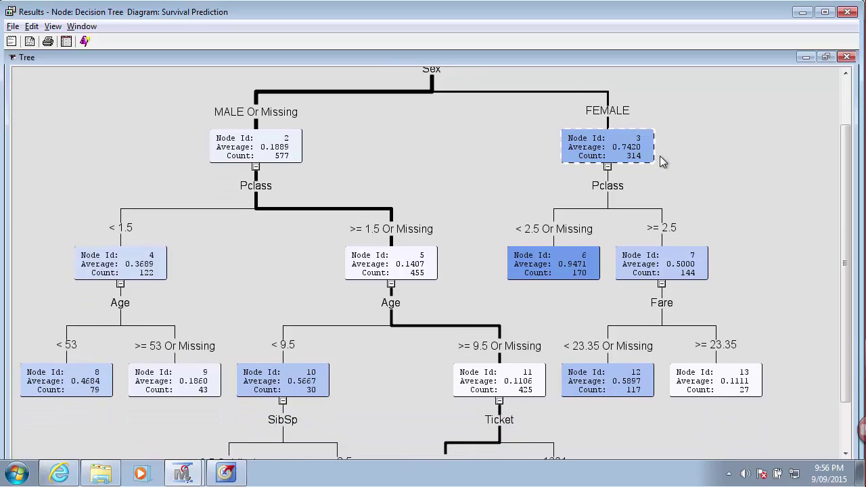
scroll(661, 157, "down", 3)
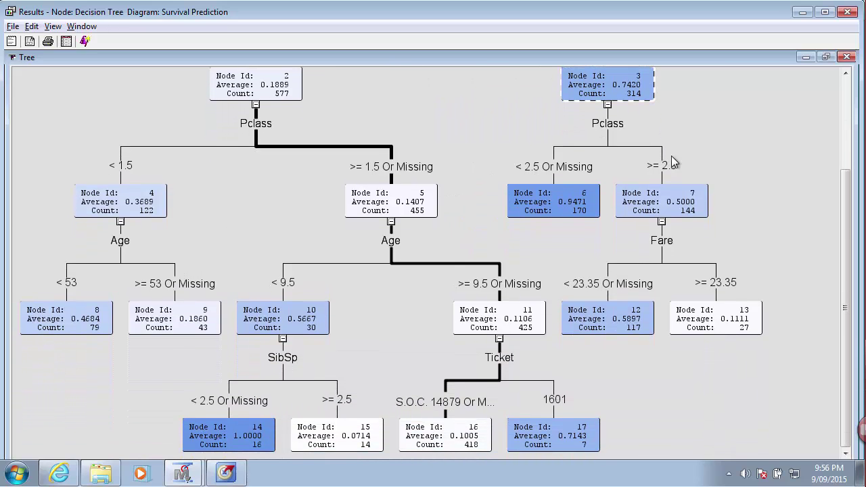
left_click_drag(845, 197, 845, 28)
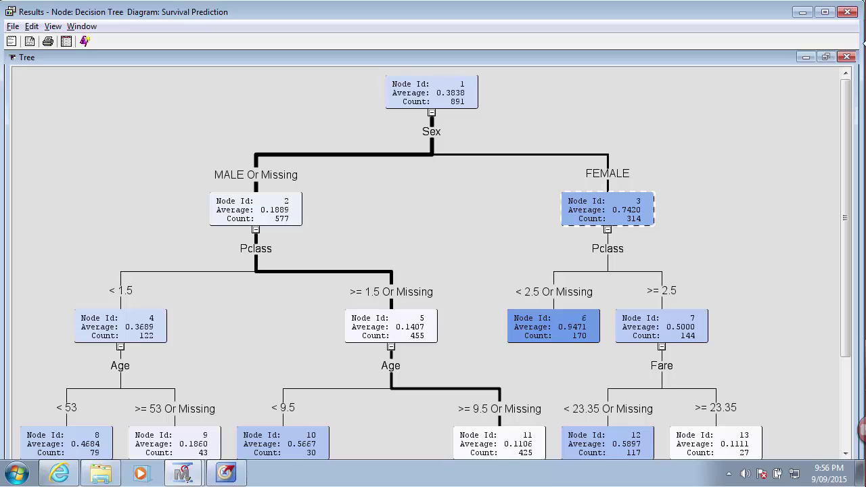
- Close the Decision Tree results and open the Model Comparison node's results
left_click(847, 14)
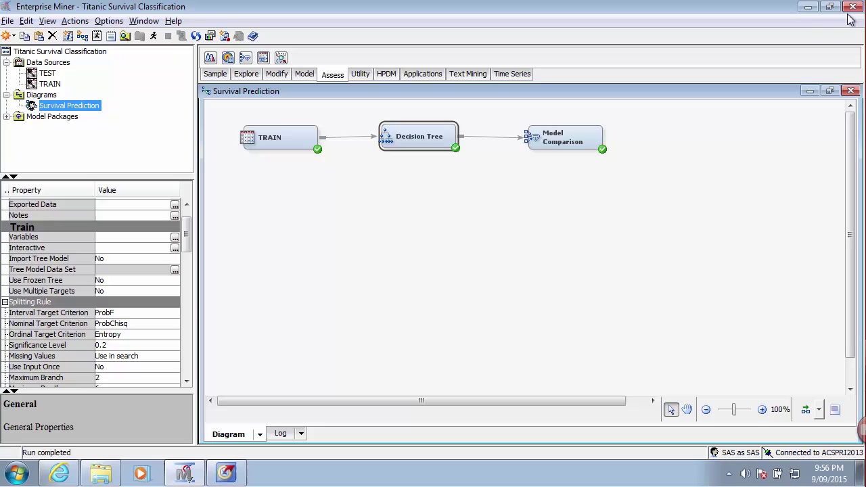
left_click(561, 132)
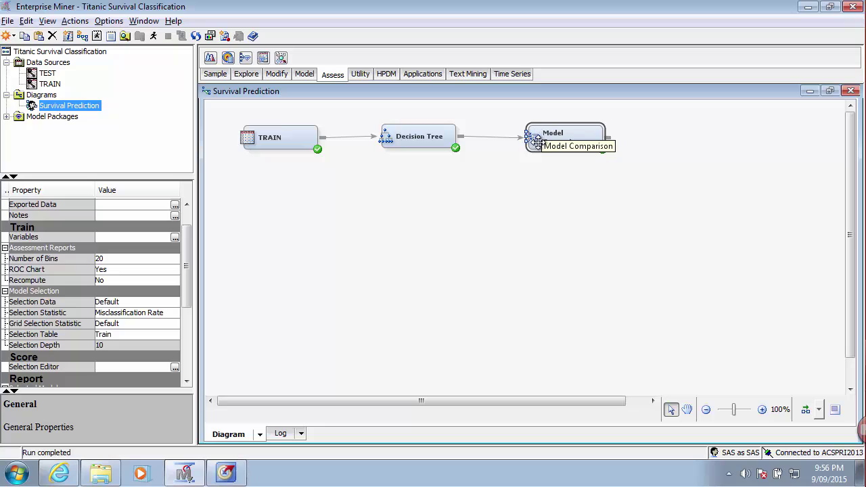
right_click(549, 135)
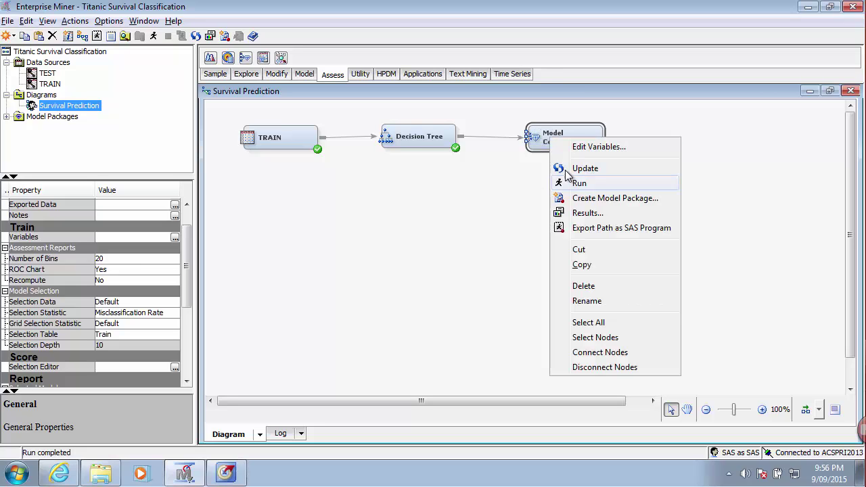
left_click(588, 213)
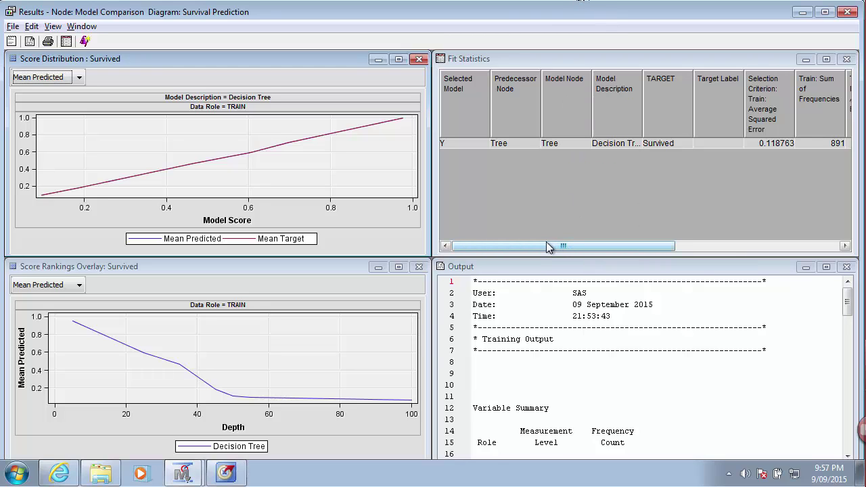
- Widen the Model Description column and maximize the Fit Statistics table to show the Decision Tree's full statistics
left_click_drag(561, 248, 474, 233)
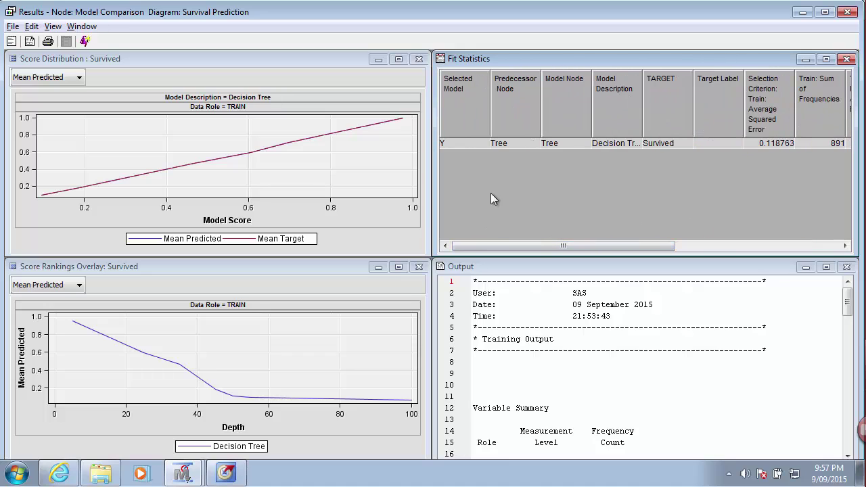
left_click_drag(643, 109, 661, 110)
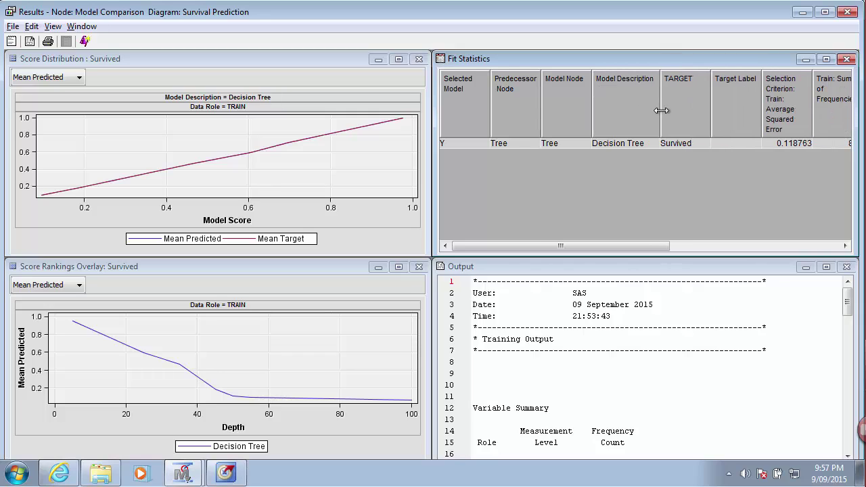
double_click(540, 58)
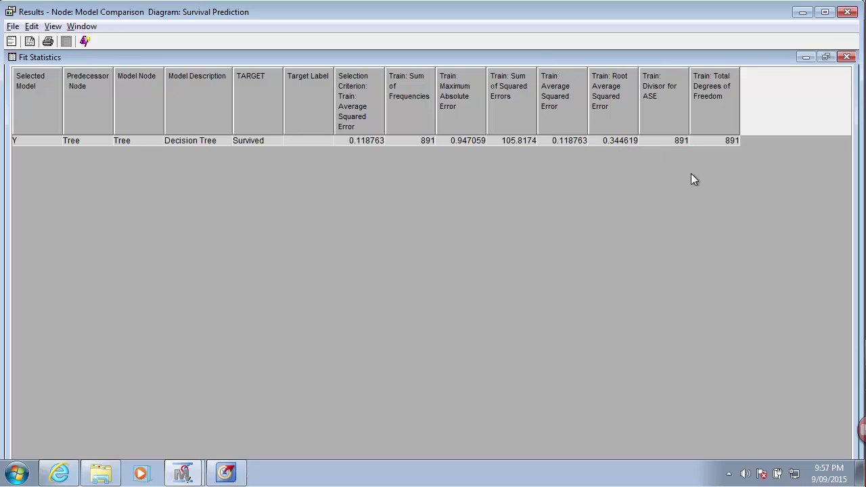
- Close the results, read the Selection Statistic setting's description, then reopen the Model Comparison results
left_click(847, 12)
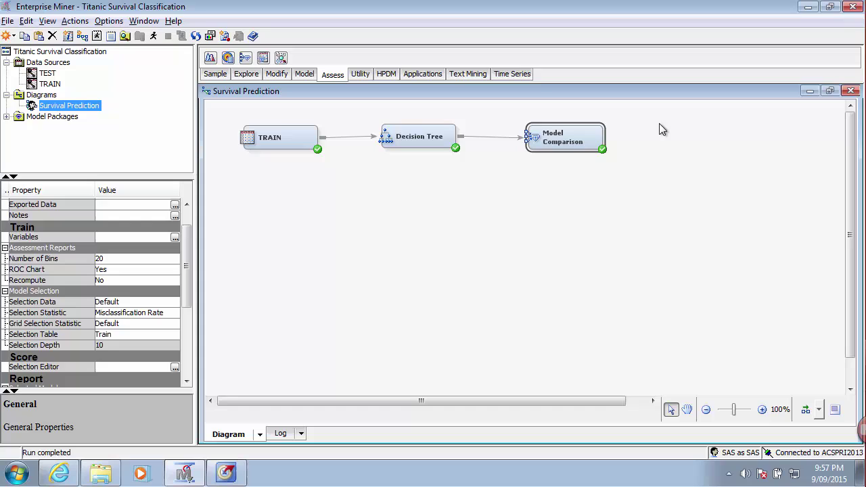
left_click(60, 313)
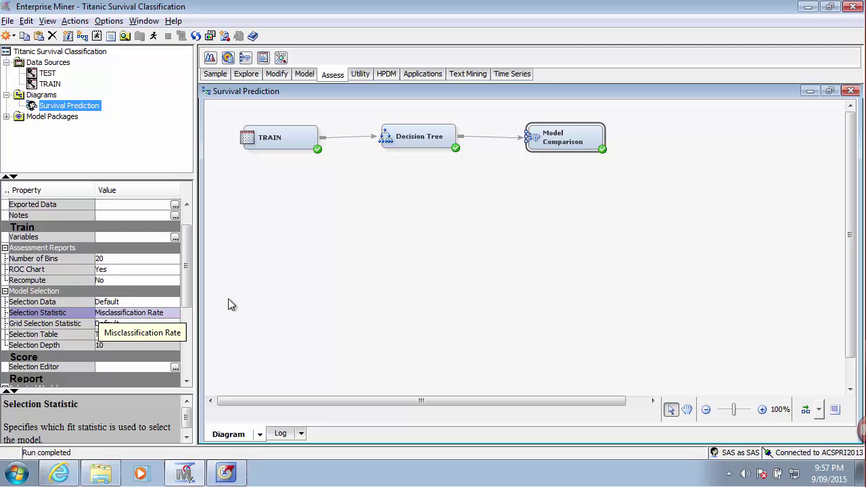
right_click(556, 139)
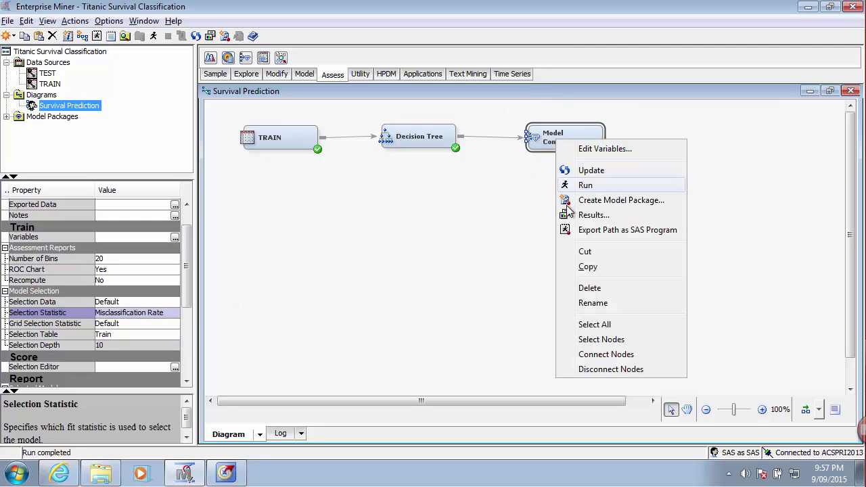
left_click(593, 216)
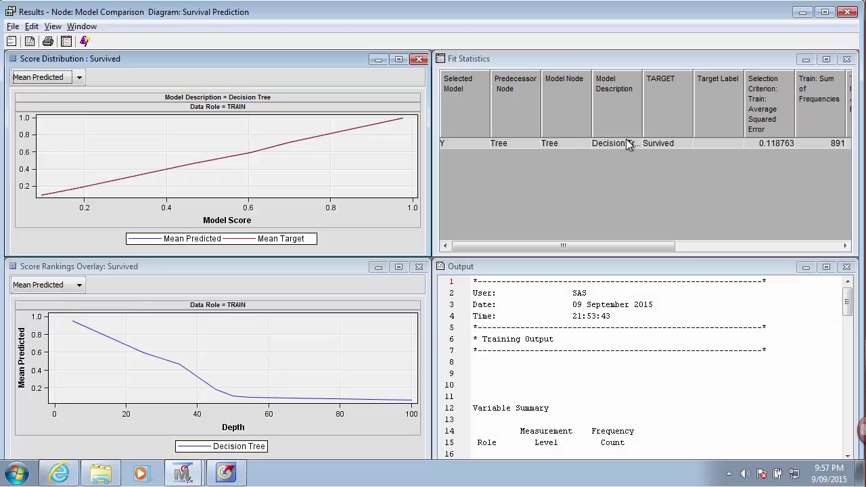
left_click_drag(612, 246, 769, 211)
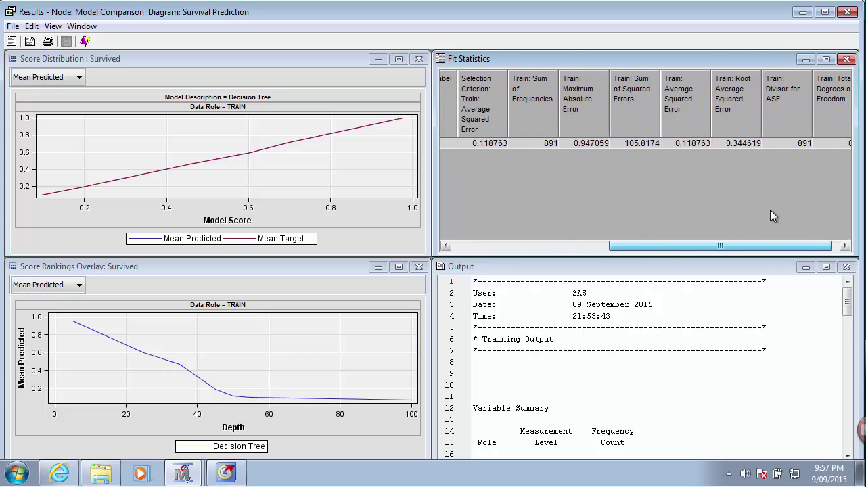
left_click_drag(770, 210, 782, 212)
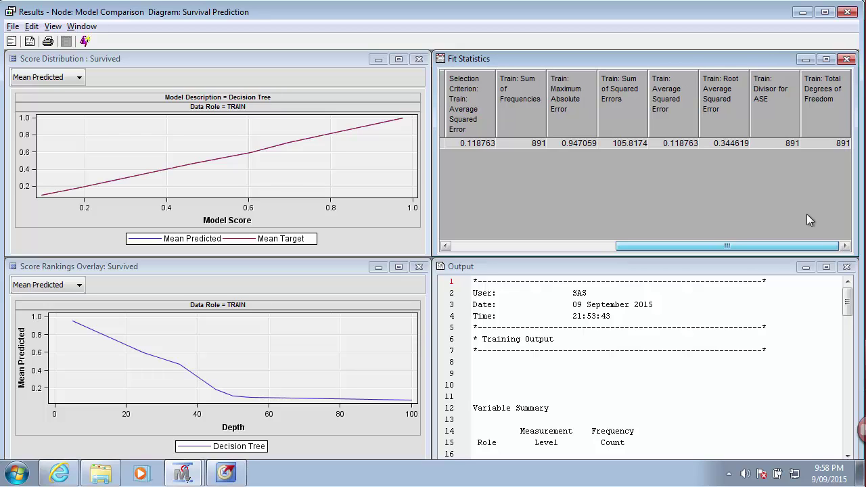
left_click_drag(806, 214, 566, 260)
left_click_drag(604, 239, 802, 217)
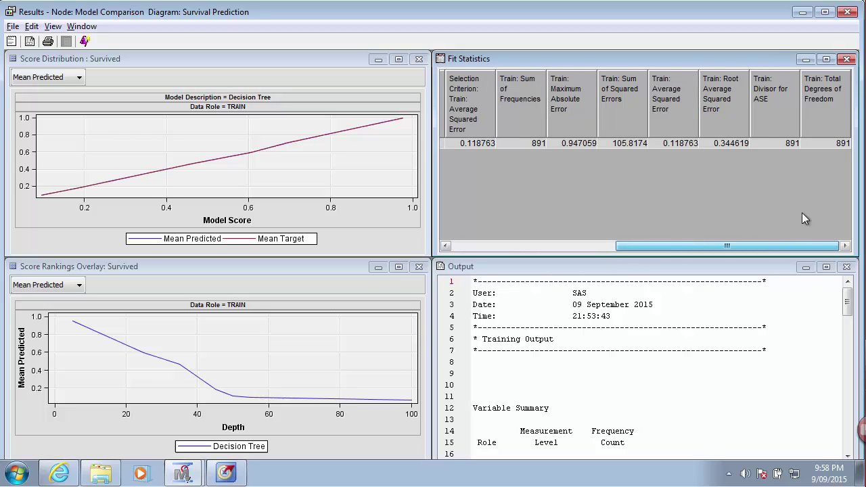